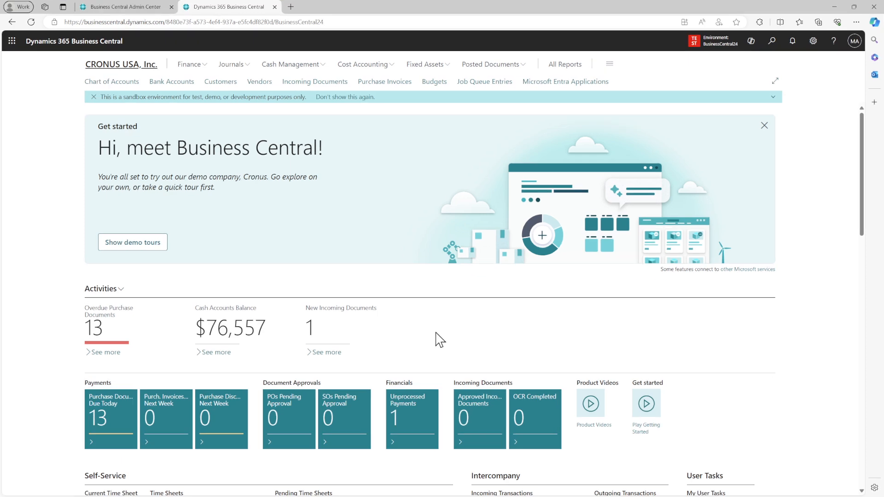
Step: Open the Inventory Setup page and turn off Automatic Cost Posting
left_click(773, 43)
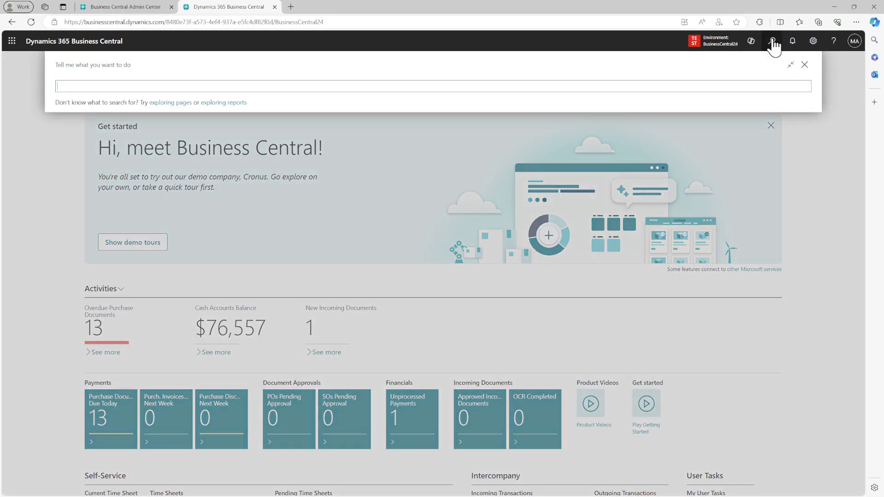
type("inventory set")
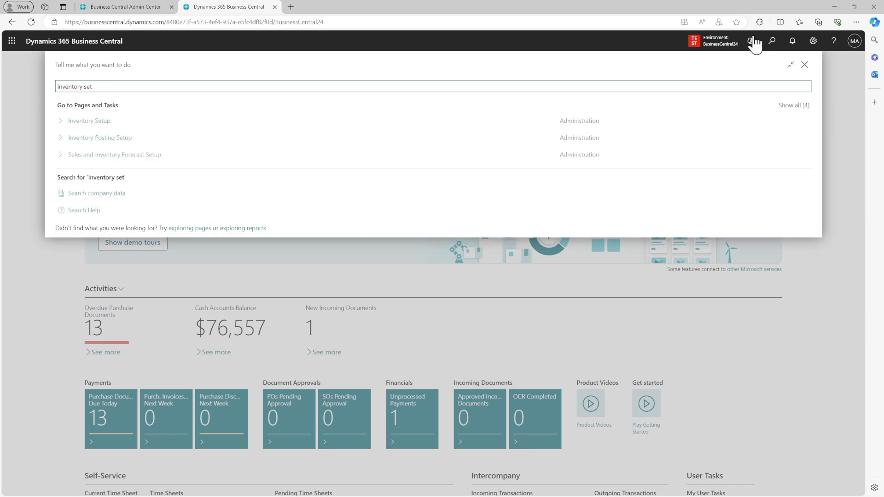
left_click(161, 129)
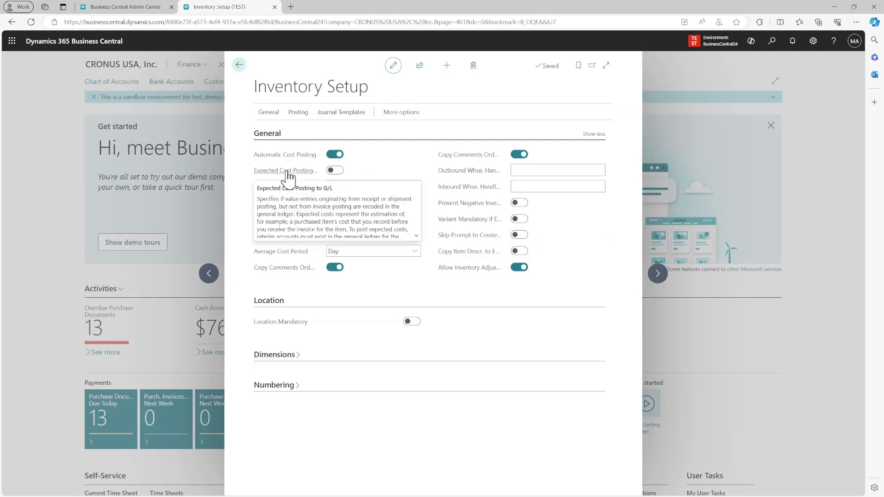
mouse_move(292, 162)
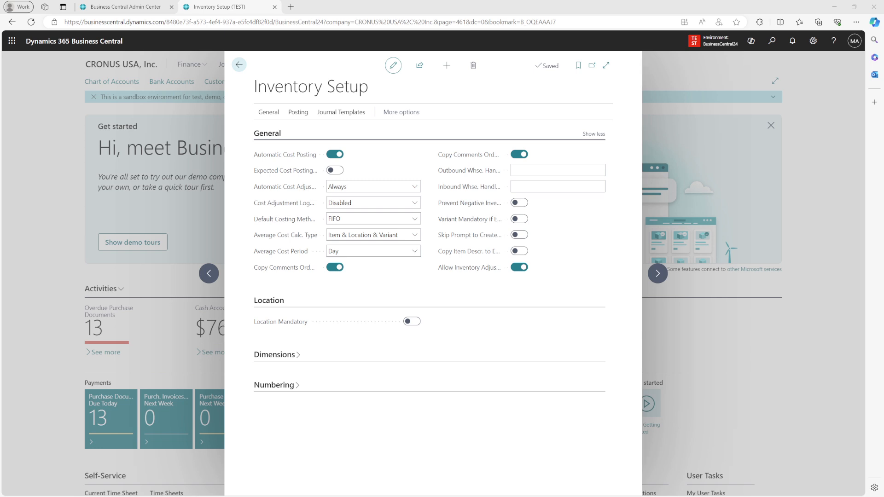
left_click(337, 156)
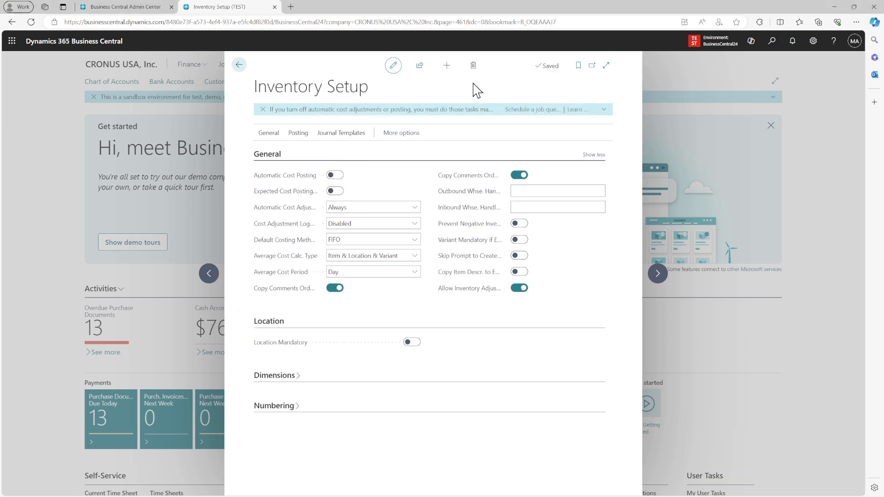
Step: Preview the Schedule Cost Adjustment and Posting guide with Post Inventory Cost to G/L and Adjust Cost - Item Entries enabled, and close it without finishing
left_click(542, 111)
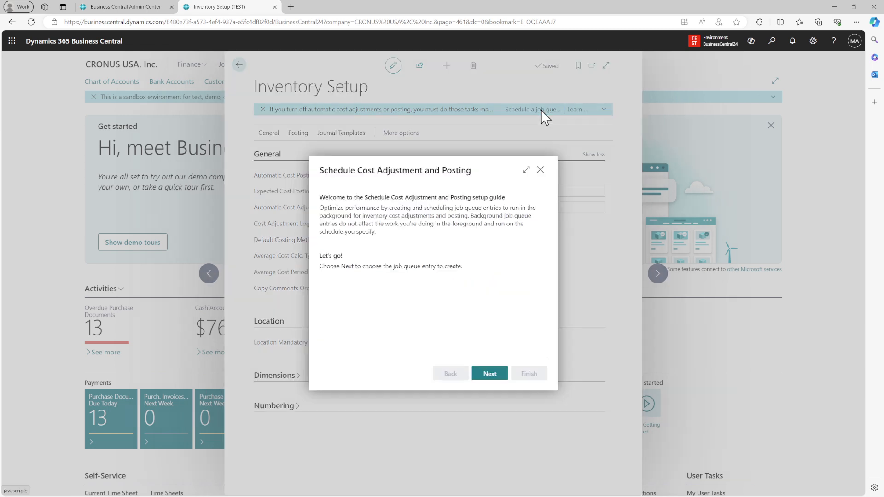
triple_click(369, 171)
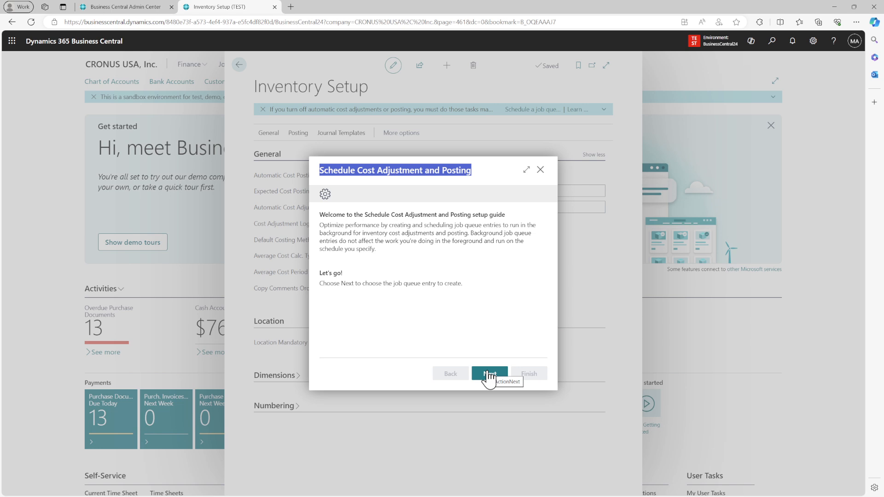
left_click(489, 376)
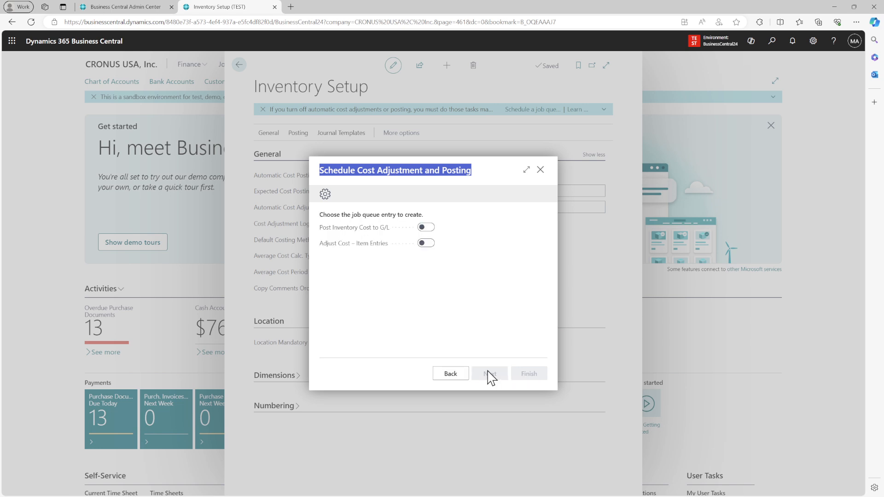
left_click(426, 228)
left_click(426, 243)
left_click(491, 374)
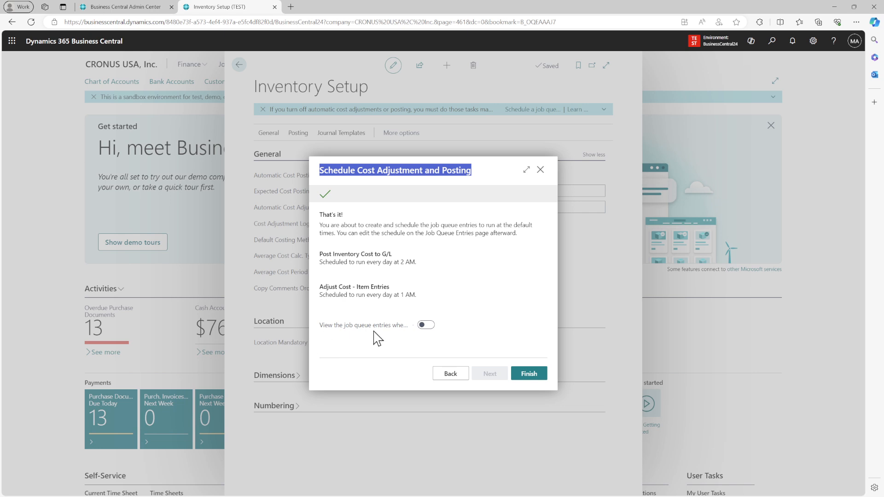
left_click(455, 380)
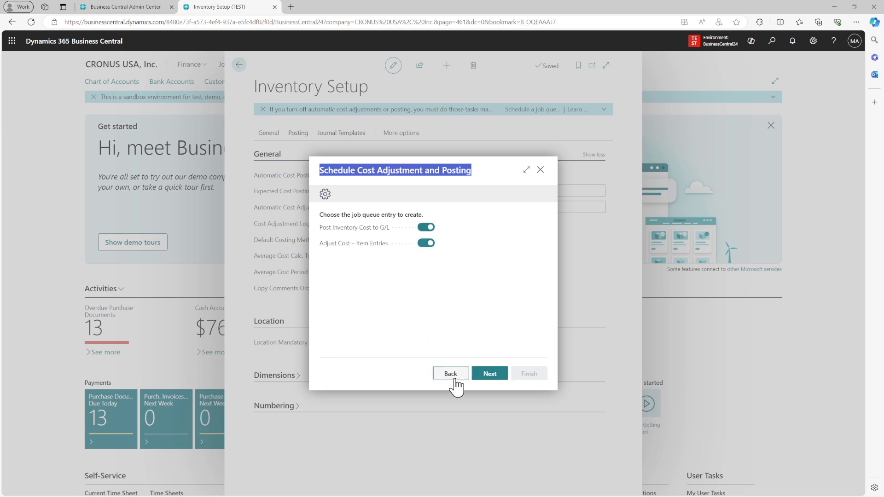
left_click(454, 381)
left_click(540, 170)
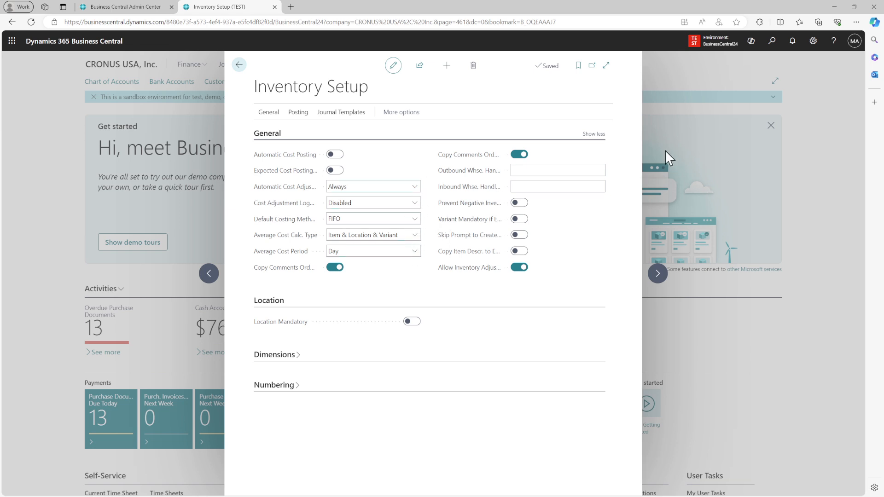
Step: Expand the Numbering and Dimensions sections, set Cost Adjustment Logging to All, and leave Inventory Setup
left_click(275, 386)
left_click(276, 355)
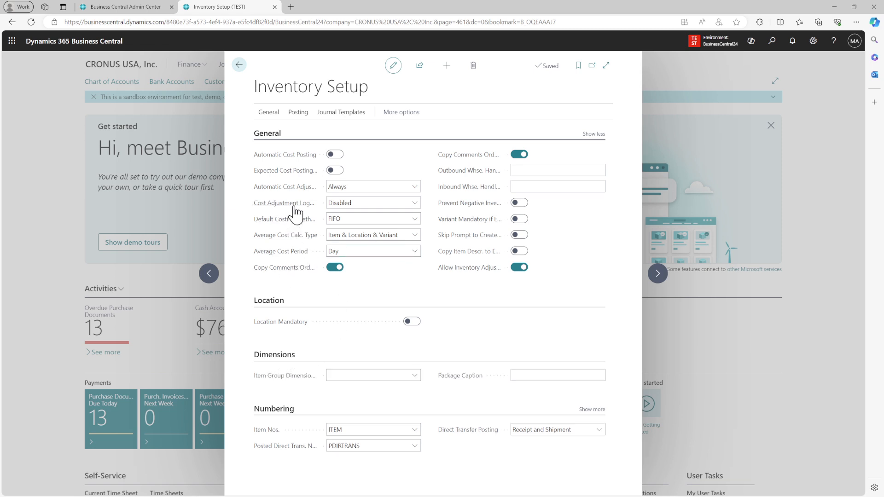
mouse_move(295, 212)
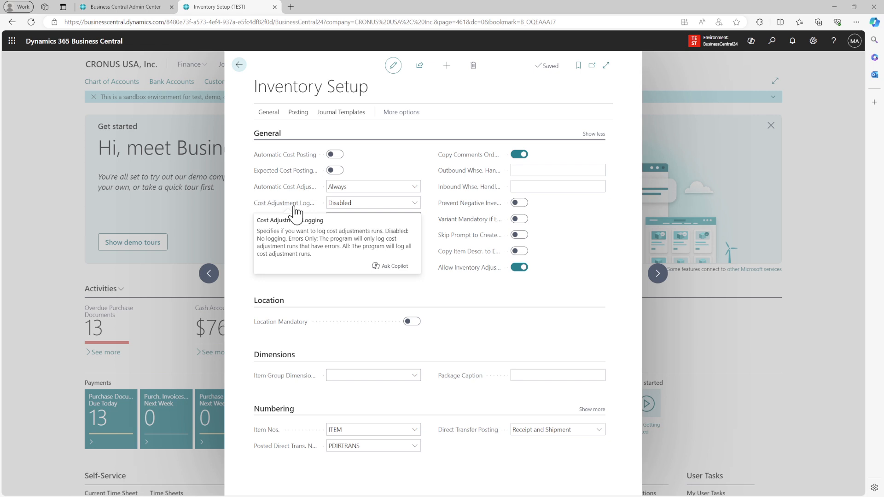
triple_click(355, 249)
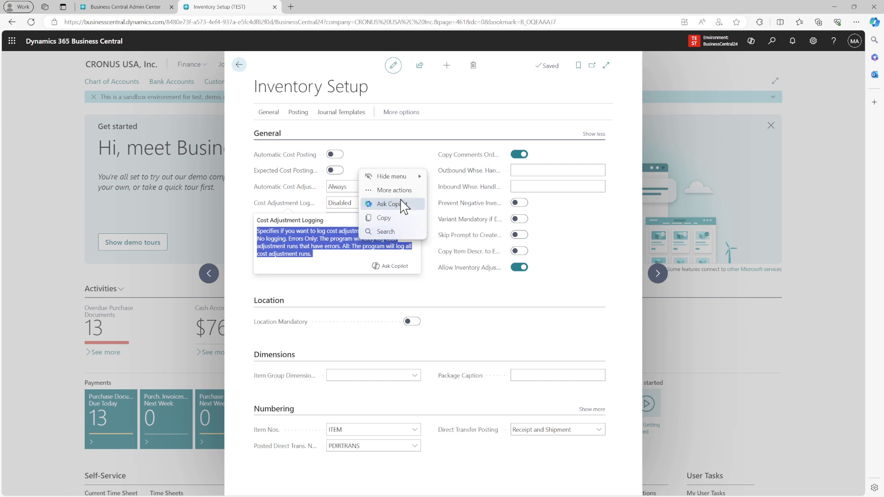
left_click(434, 234)
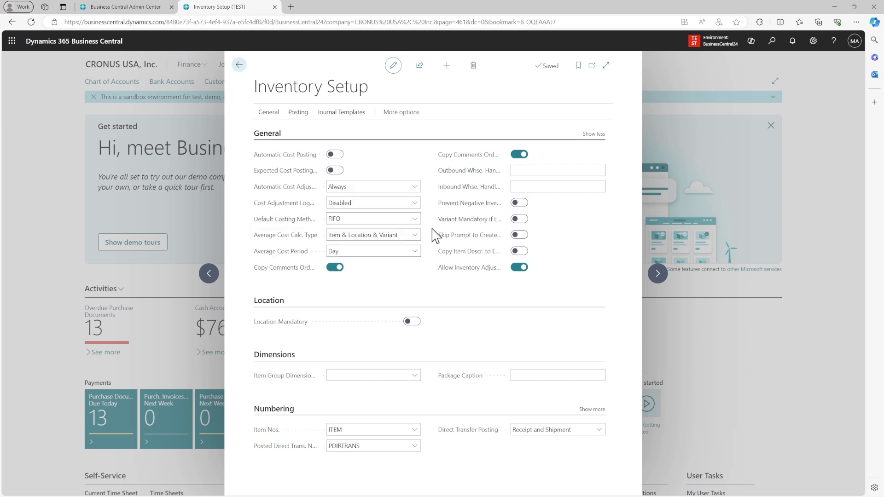
left_click(409, 206)
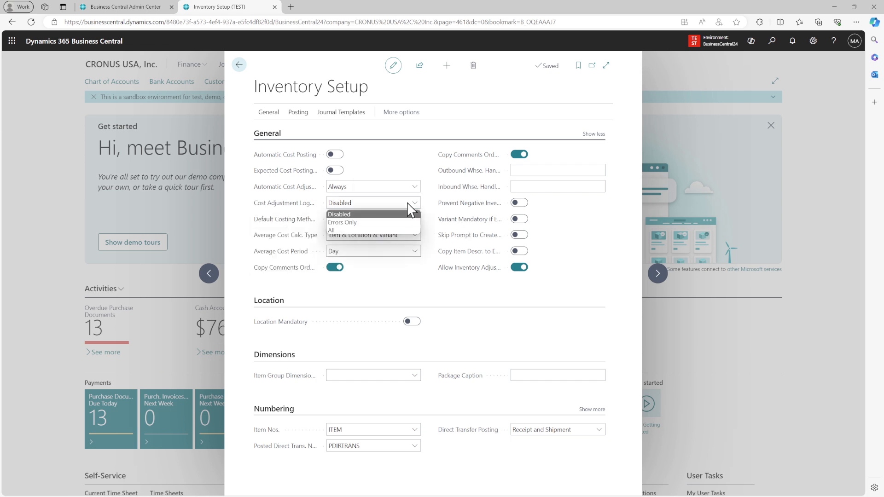
left_click(391, 230)
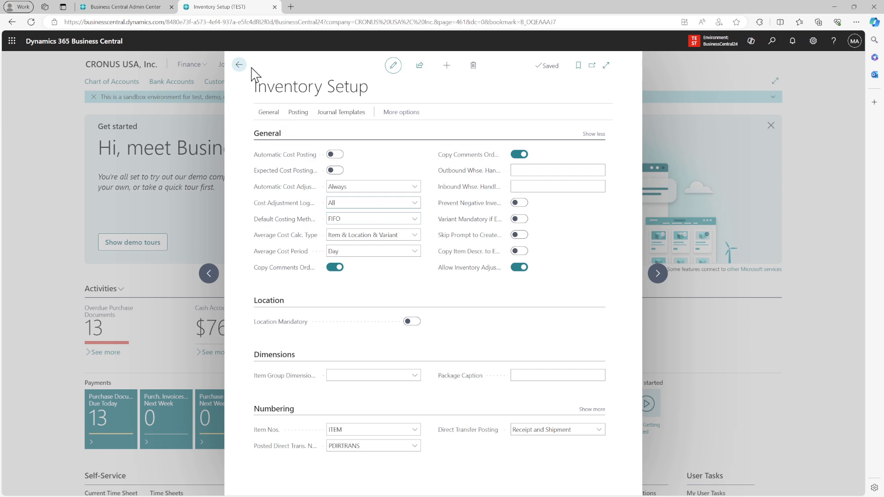
left_click(240, 65)
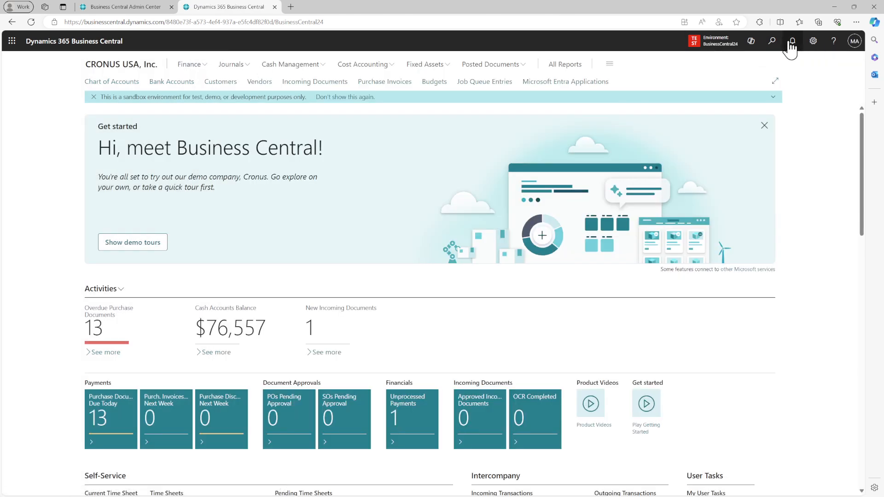
Step: Find and open the Inventory Cost Adjustment page, and review its item list and summary fields
left_click(772, 41)
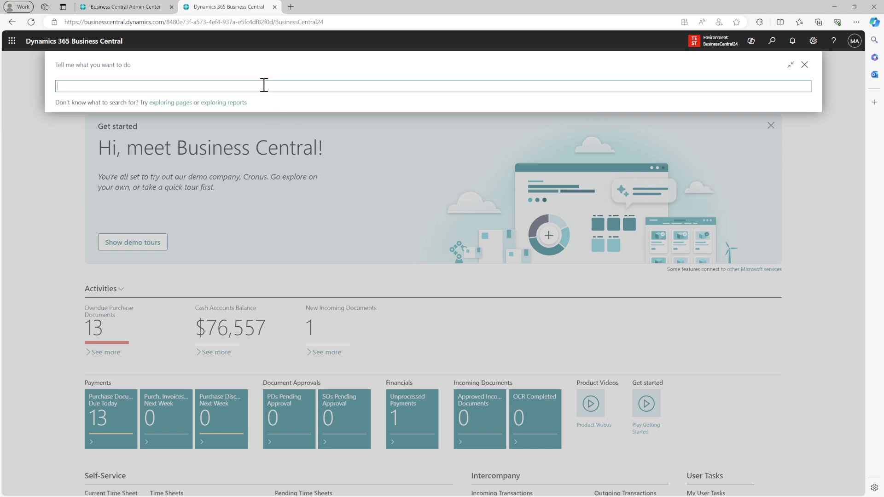
type("Cost ad")
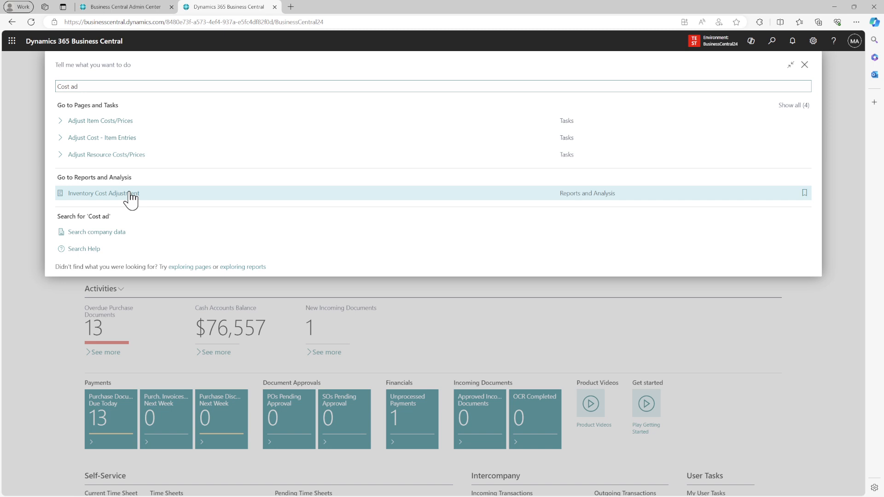
left_click(588, 202)
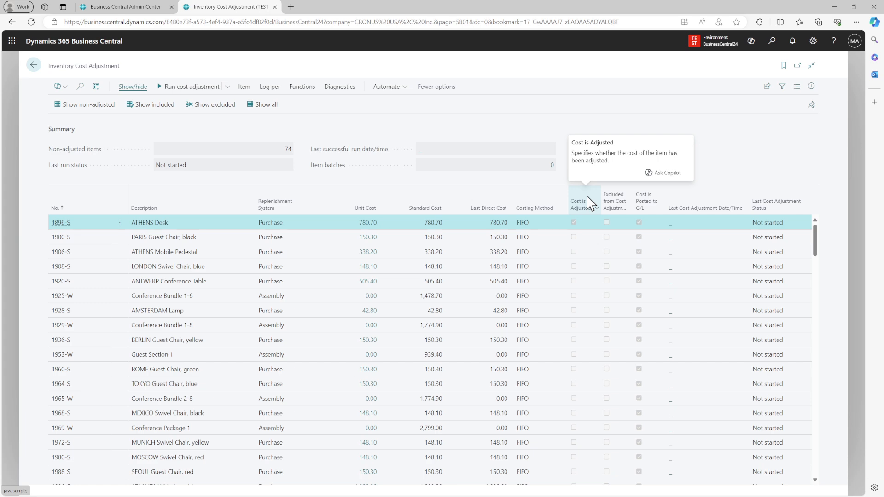
scroll(225, 334, "down", 15)
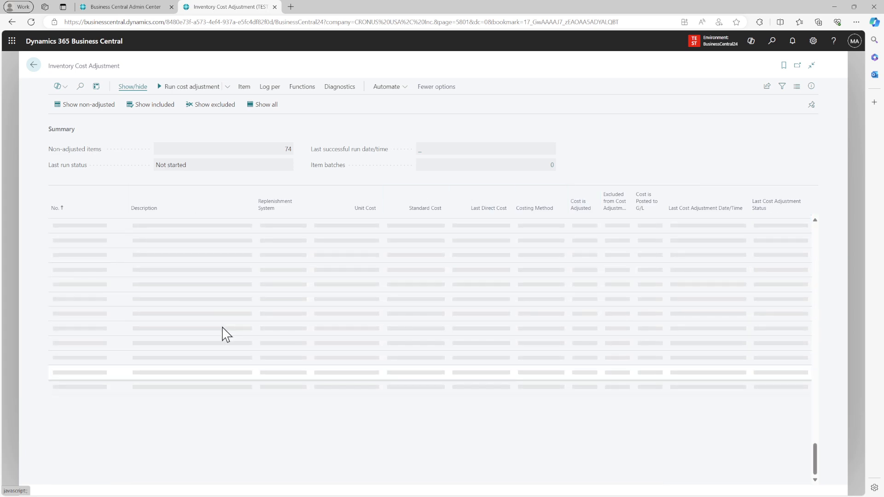
scroll(225, 334, "up", 15)
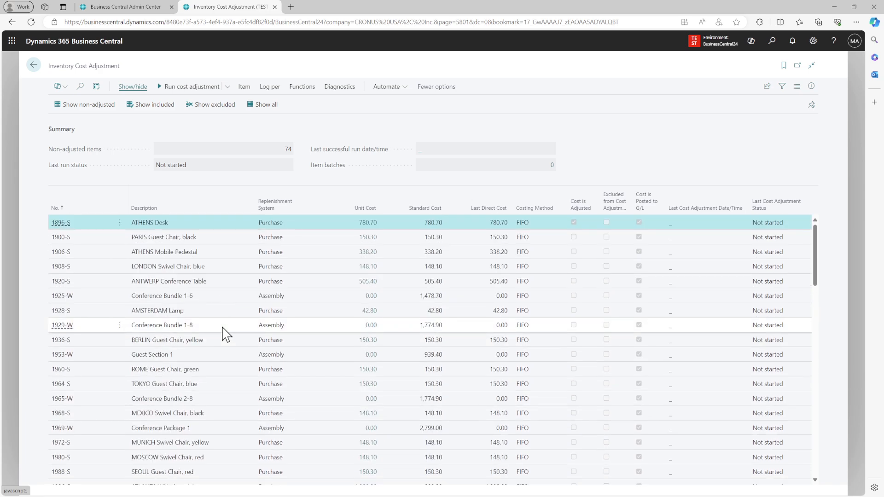
left_click_drag(47, 149, 118, 148)
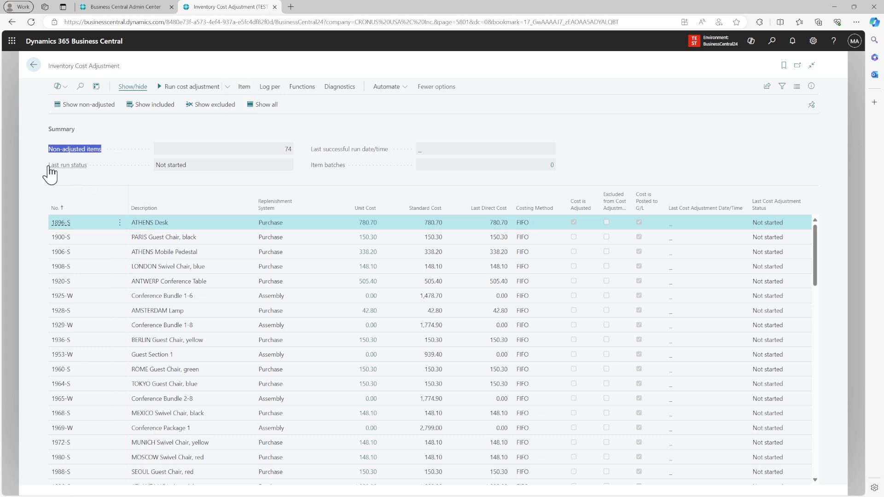
left_click_drag(47, 165, 378, 152)
left_click_drag(310, 166, 381, 169)
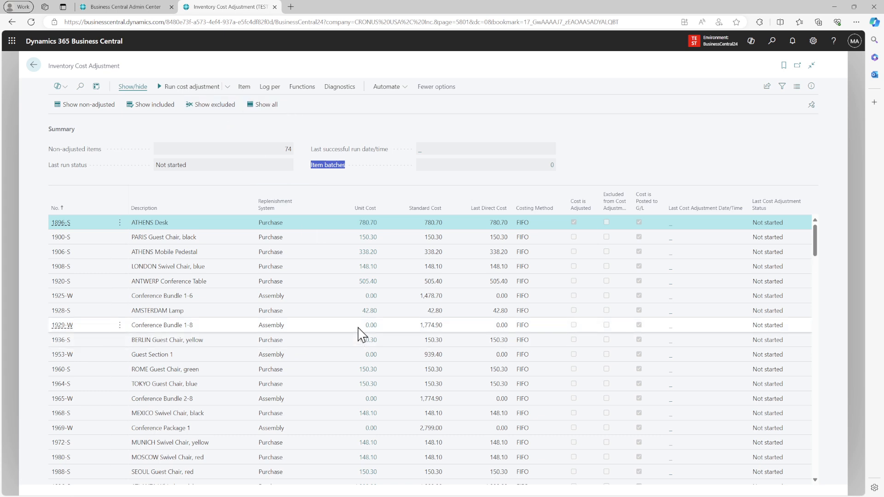
Step: View the non-adjusted, included and excluded items in turn, and return the list to all items
left_click(107, 106)
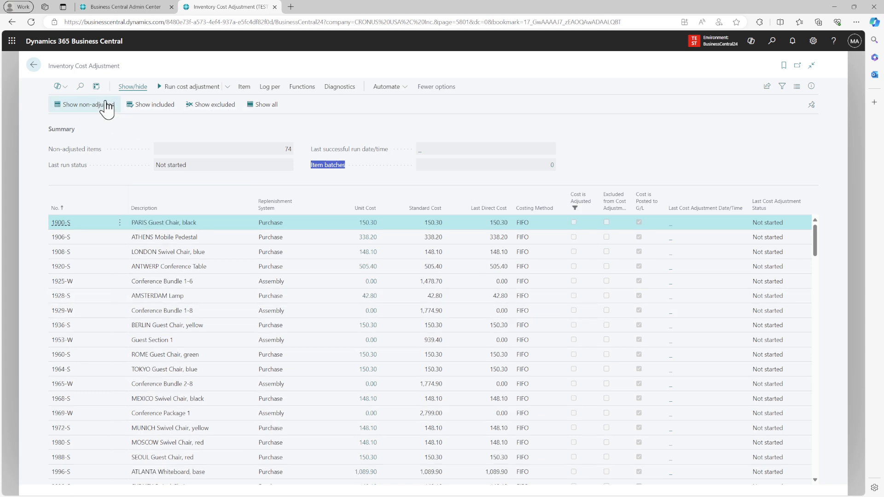
mouse_move(583, 209)
left_click(150, 108)
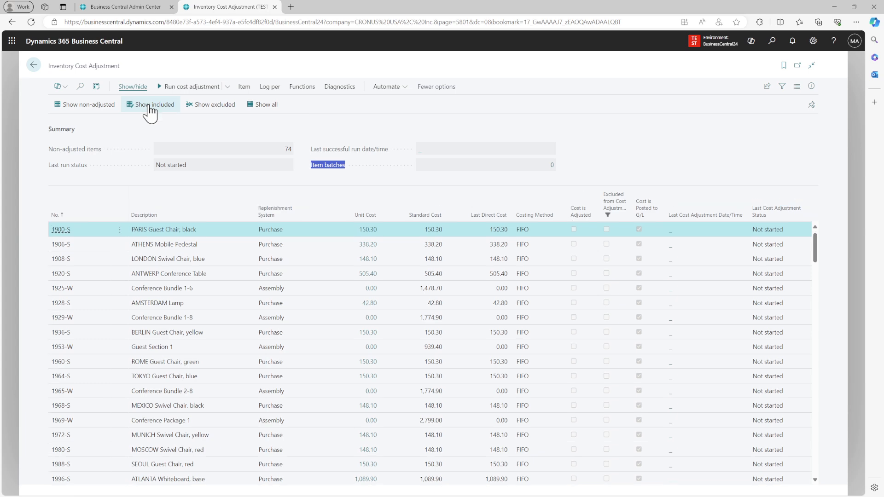
scroll(479, 312, "down", 15)
scroll(479, 308, "down", 1)
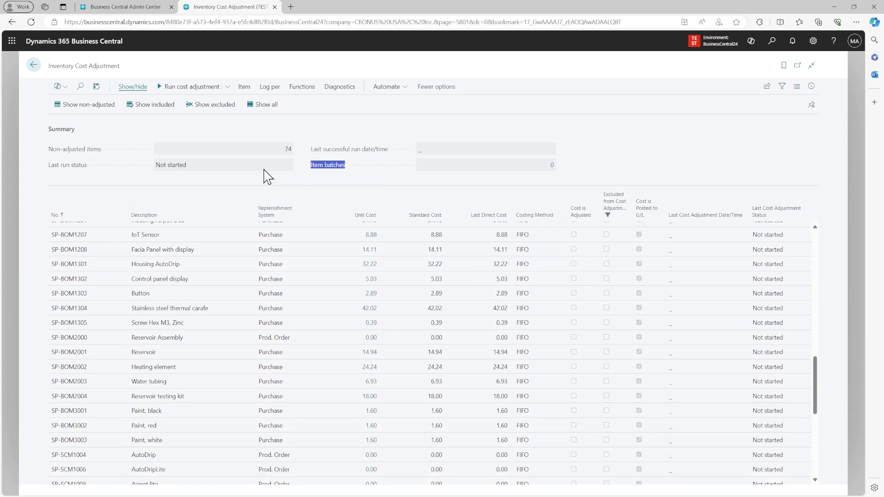
left_click(224, 109)
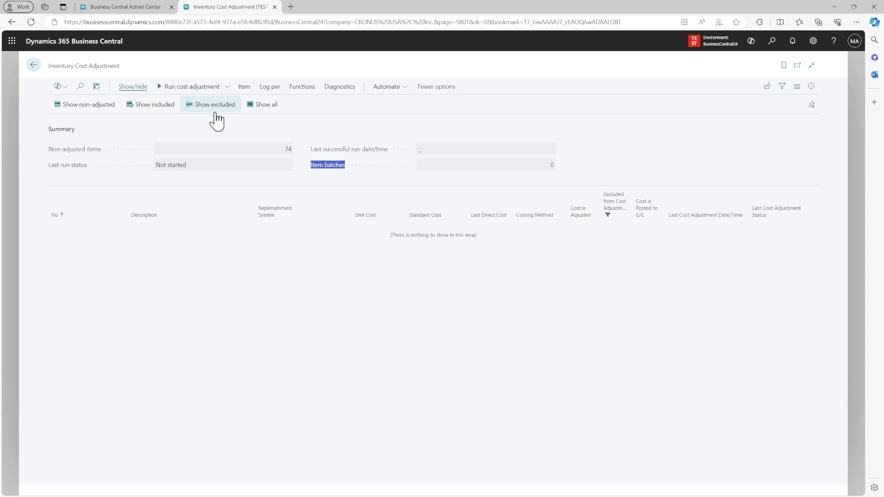
left_click(630, 217)
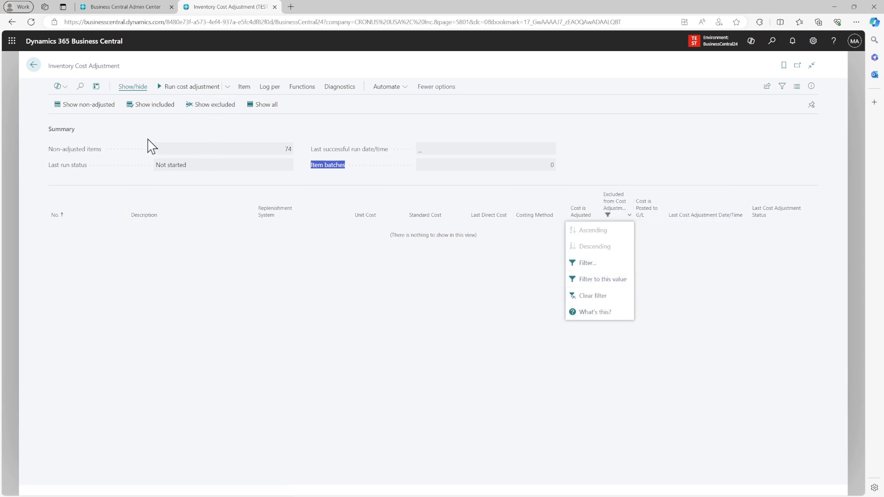
left_click(102, 110)
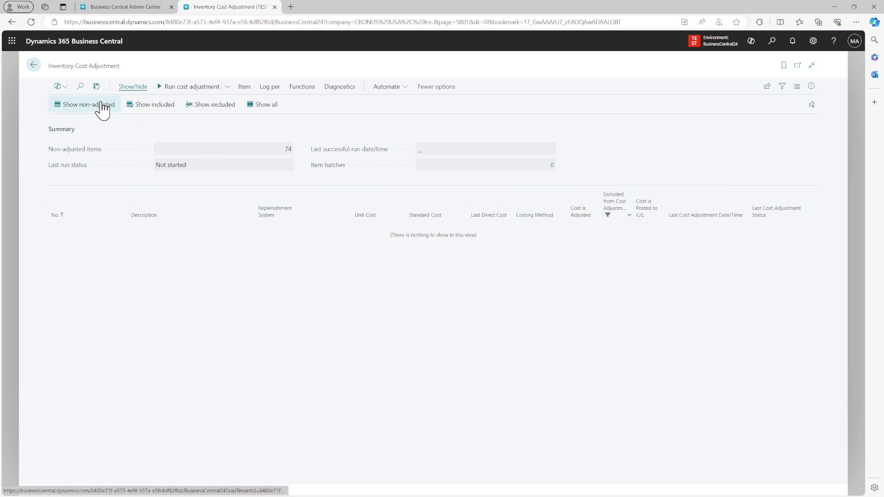
left_click(264, 109)
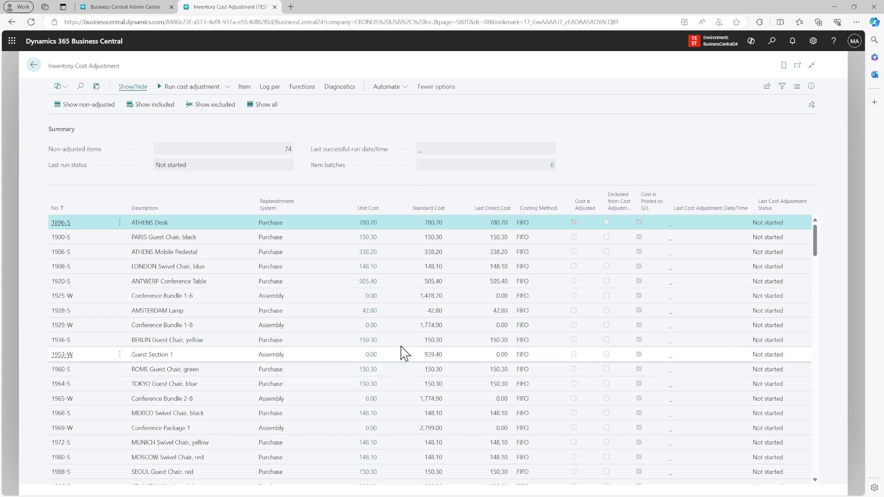
Step: Select items 1928-S AMSTERDAM Lamp and 1929-W Conference Bundle 1-8 and exclude them from cost adjustment
left_click(460, 313)
left_click(467, 328, "shift")
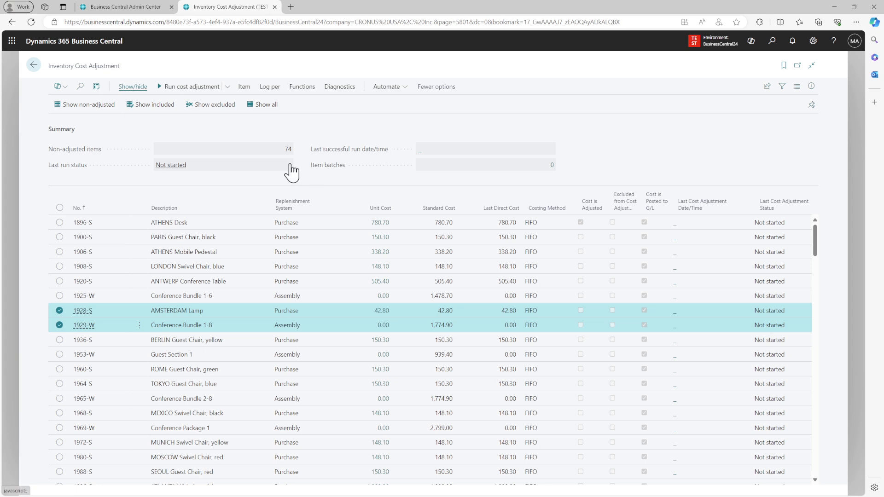
left_click(249, 90)
left_click(278, 92)
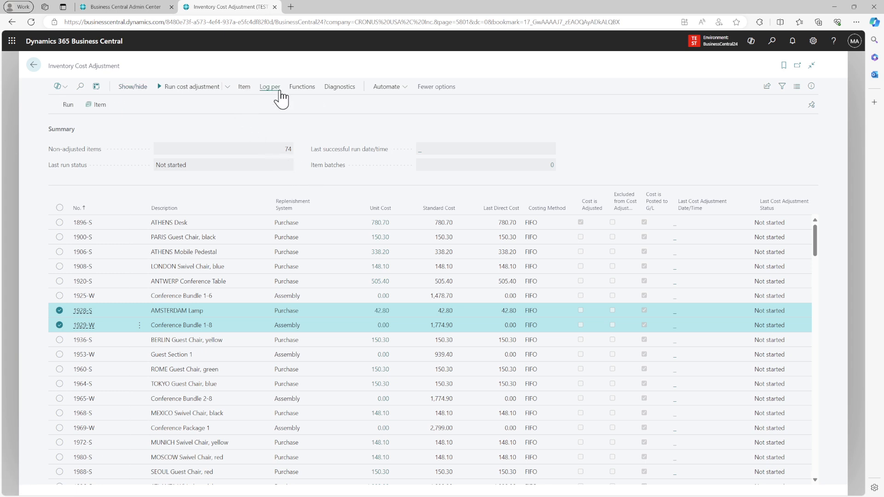
left_click(308, 92)
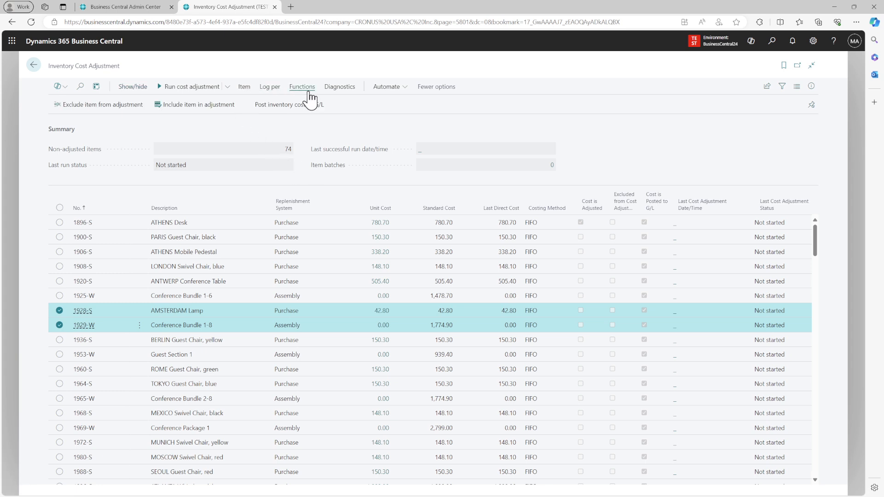
left_click(98, 106)
Step: View the excluded, included and non-adjusted items in turn, leaving the list on non-adjusted items
left_click(126, 89)
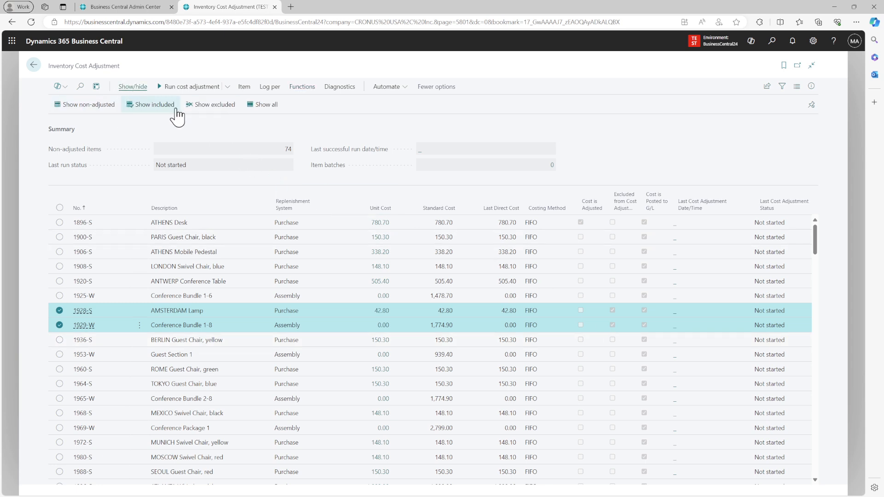
left_click(201, 108)
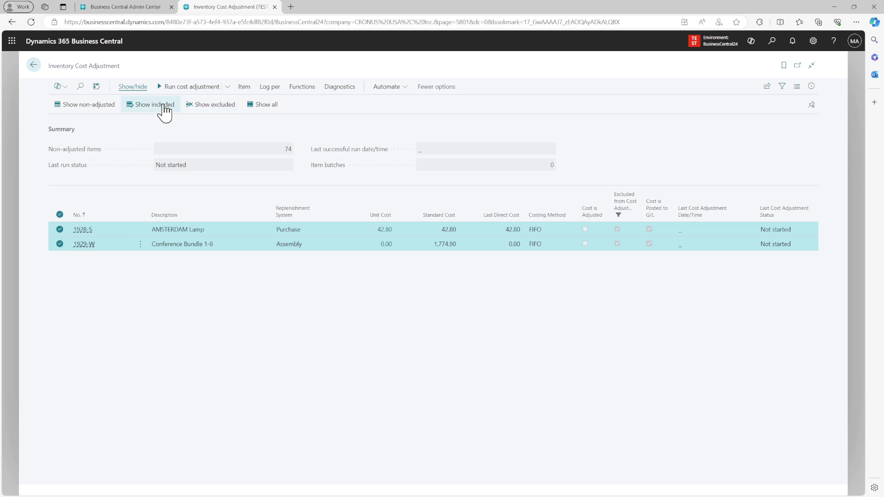
left_click(147, 109)
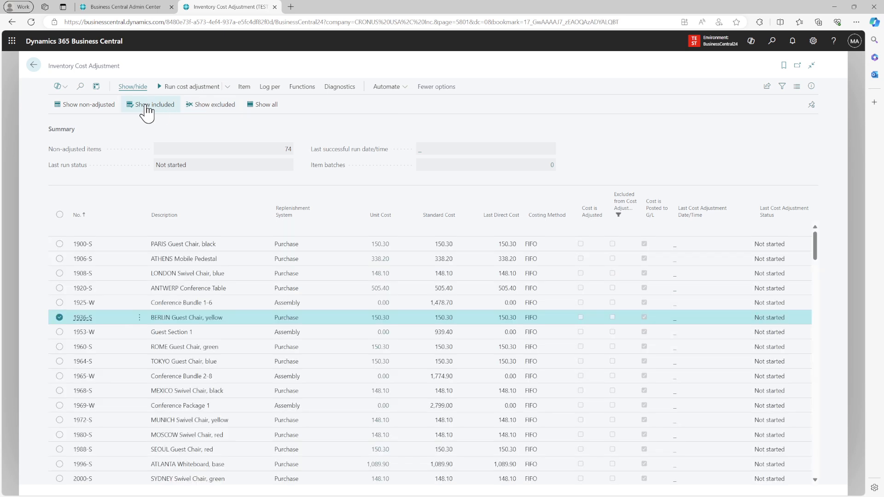
left_click(69, 106)
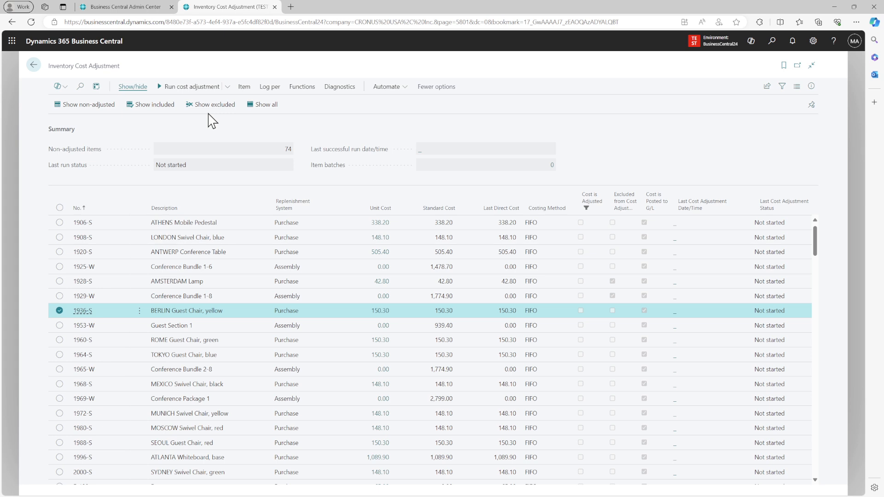
Step: Review the item-related commands, open the Cost Adjustment Log per run, and close it
left_click(245, 87)
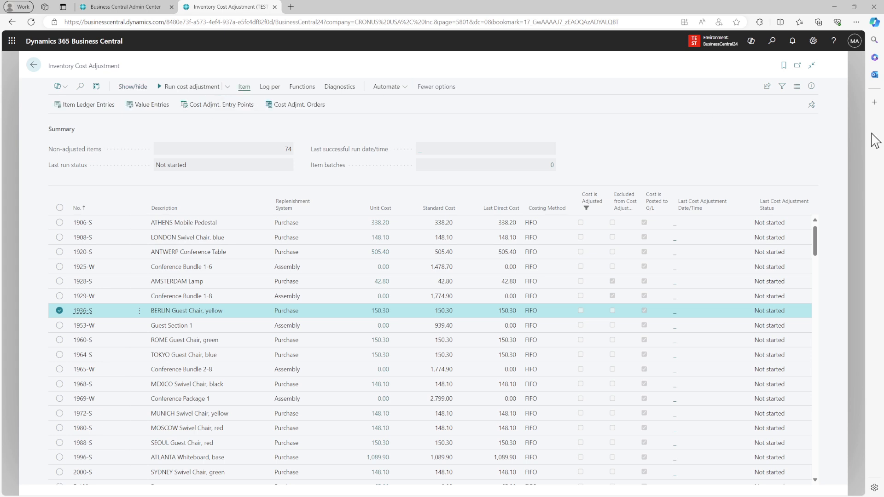
left_click(812, 106)
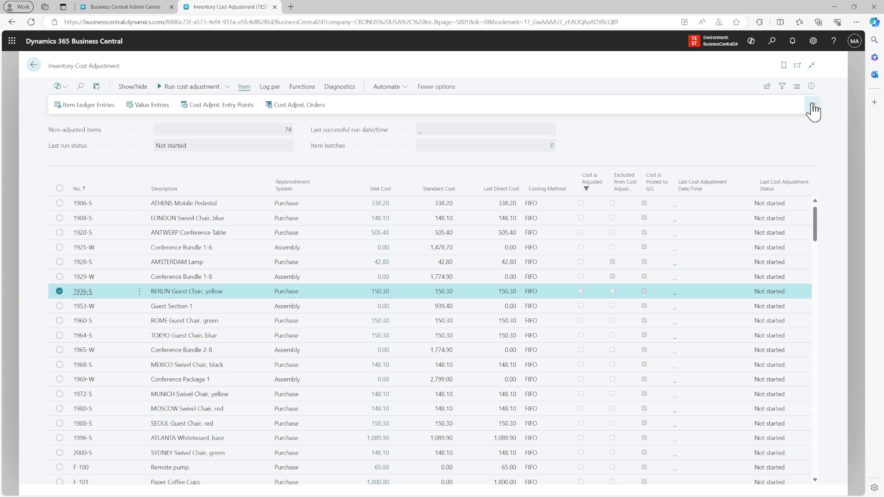
left_click(269, 90)
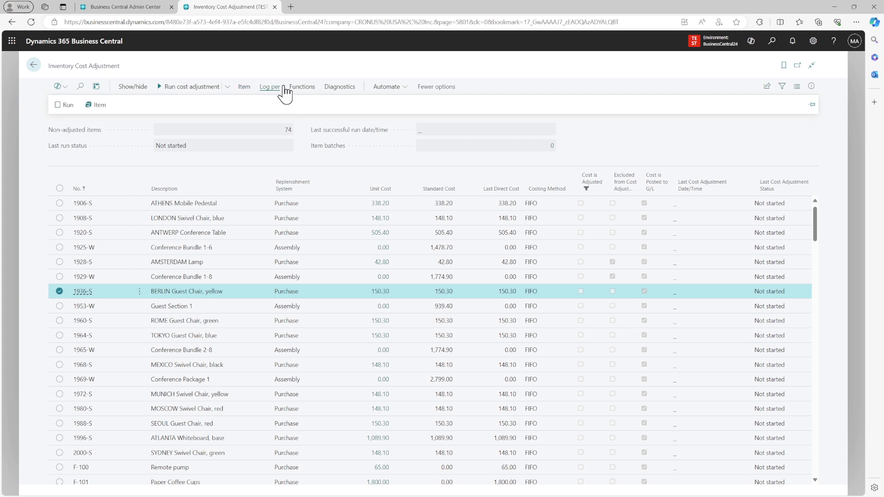
left_click(67, 106)
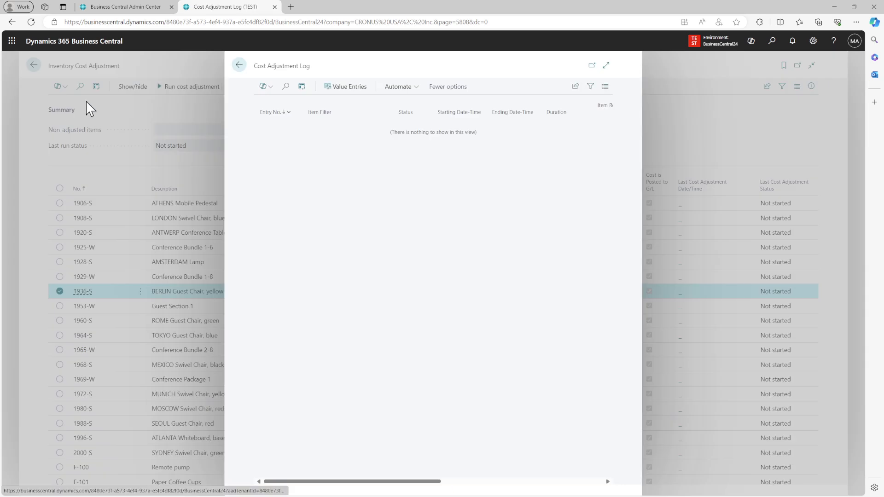
left_click(239, 65)
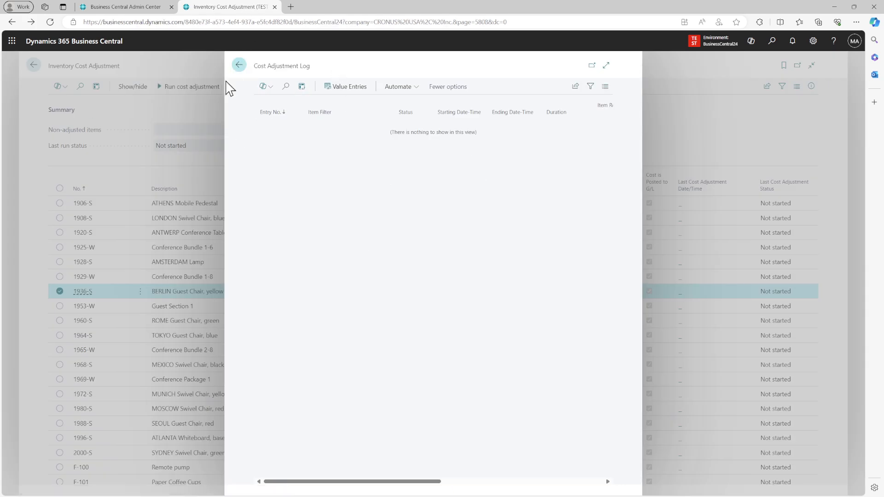
Step: View the Cost Adjustment Log per Item for item 1936-S BERLIN Guest Chair, yellow, and close it
left_click(244, 88)
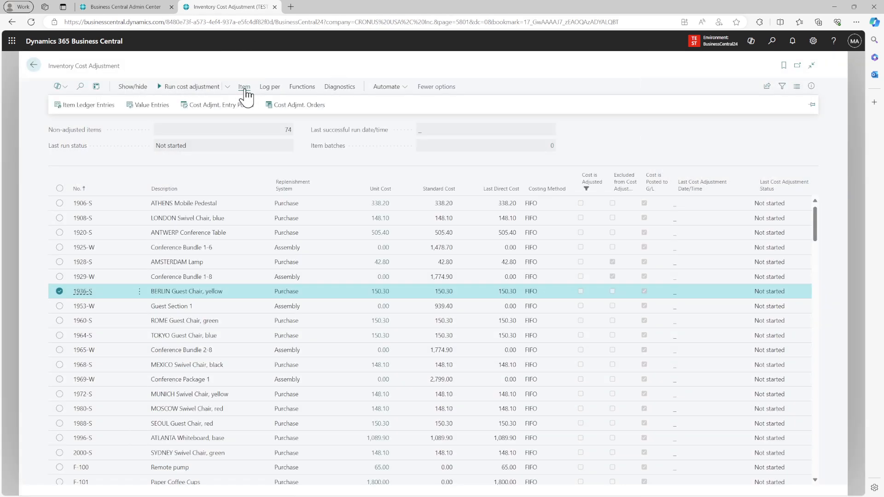
left_click(269, 87)
left_click(98, 106)
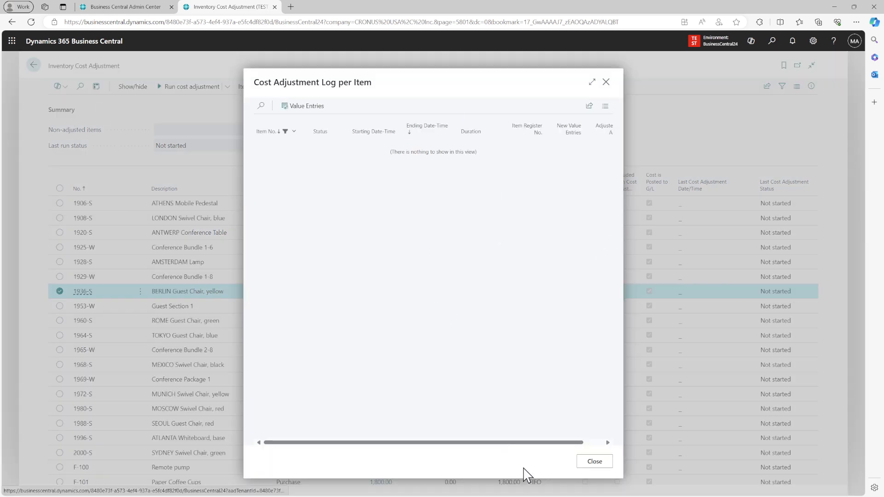
left_click(595, 462)
left_click(271, 89)
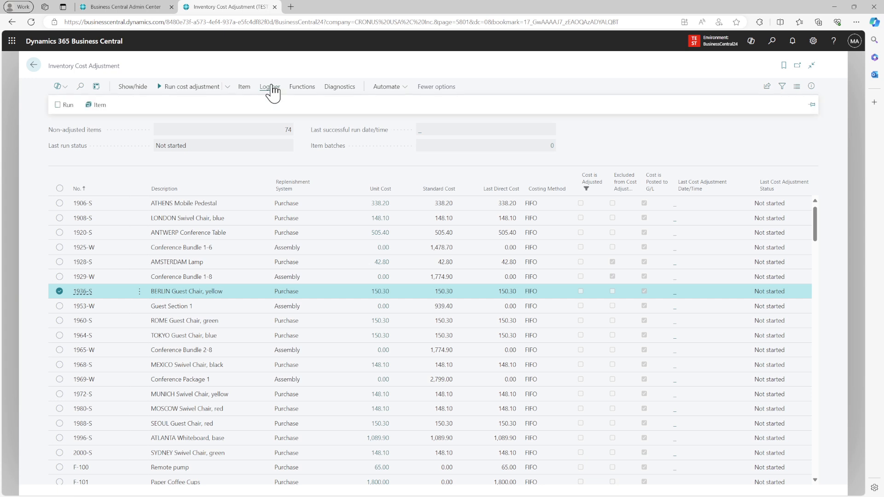
left_click(811, 105)
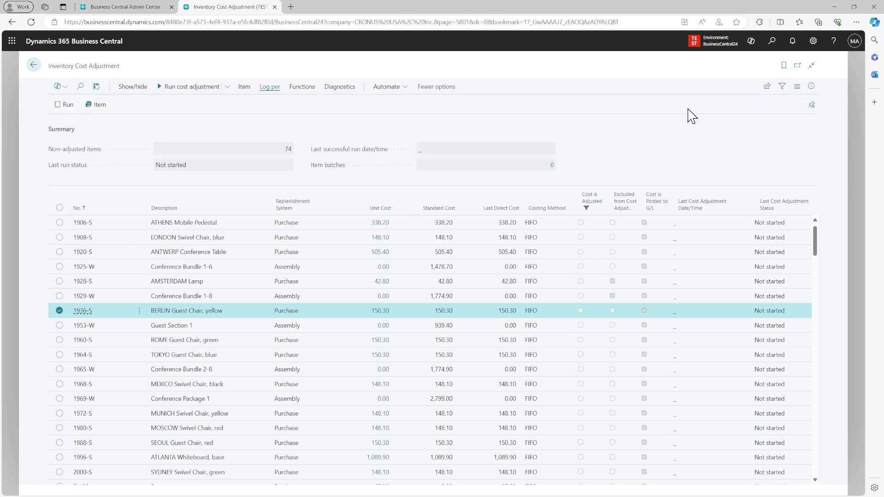
Step: Include item 1929-W Conference Bundle 1-8 in the cost adjustment again
left_click(306, 88)
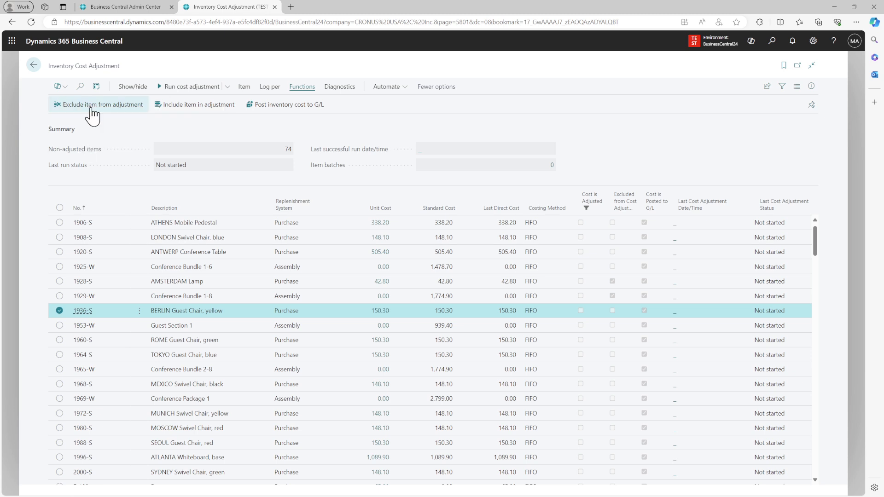
left_click(632, 297)
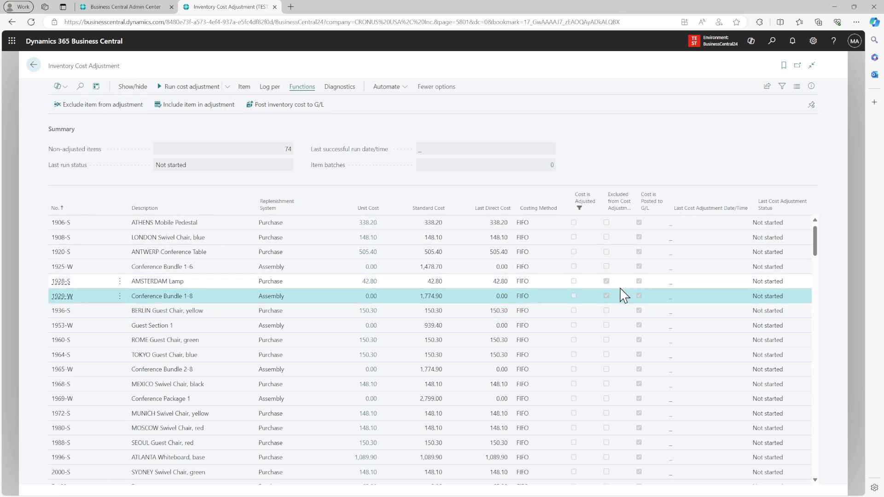
left_click(199, 108)
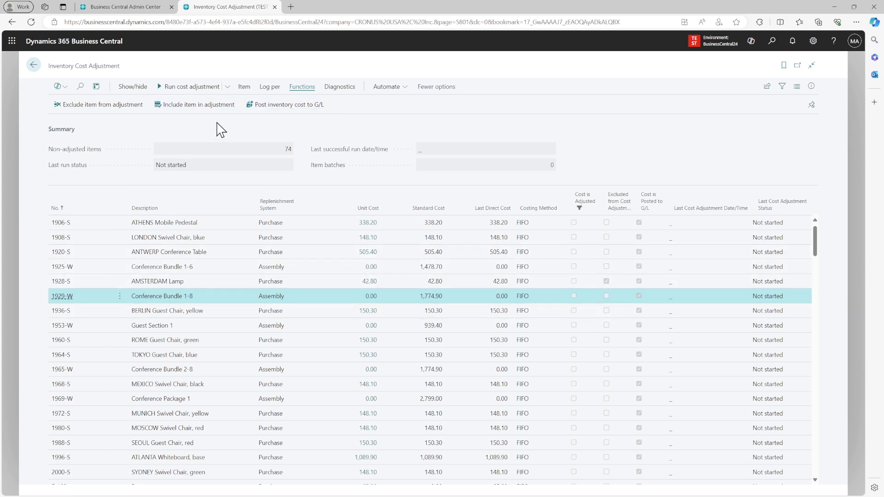
Step: Review the Post Inventory Cost to G/L options, close them without posting, and look through the diagnostics and item commands
left_click(289, 116)
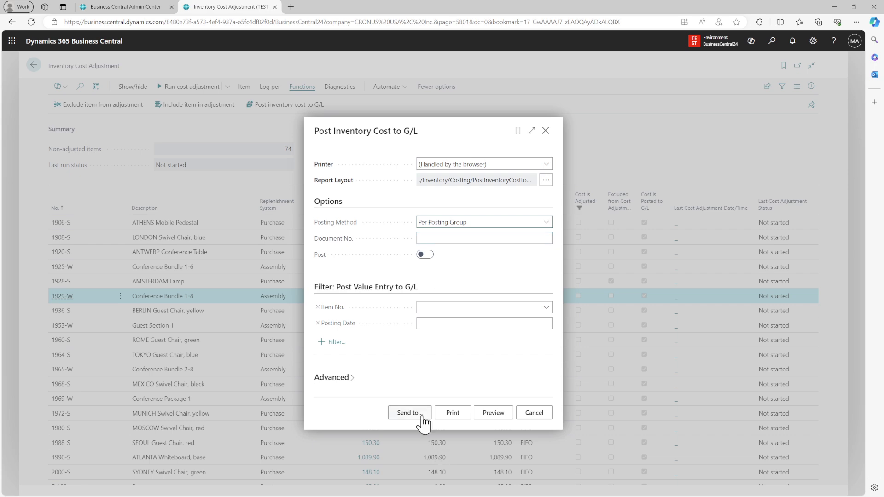
left_click(546, 131)
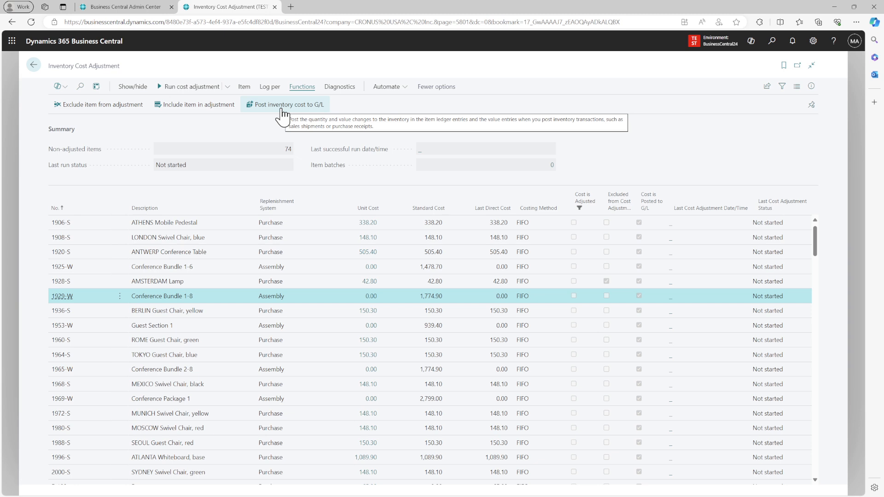
left_click(340, 92)
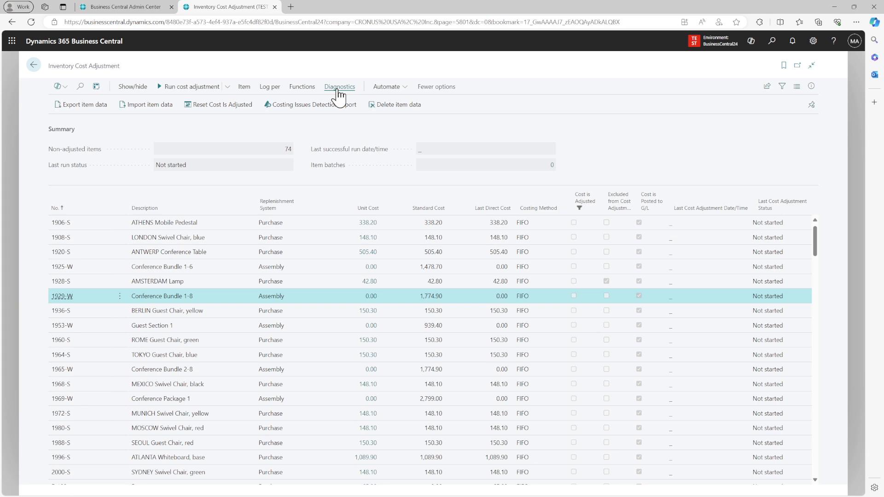
left_click(244, 87)
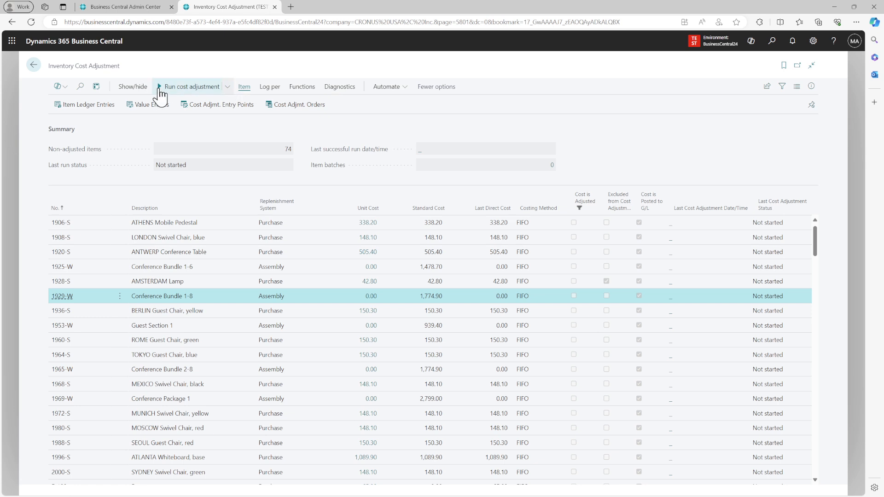
Step: Run the cost adjustment for the selected item 1929-W only
left_click(167, 89)
triple_click(383, 242)
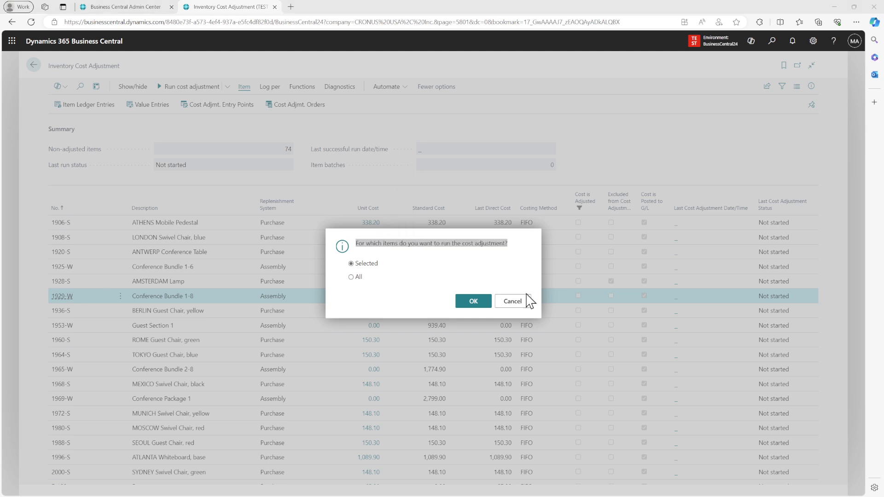
left_click(356, 277)
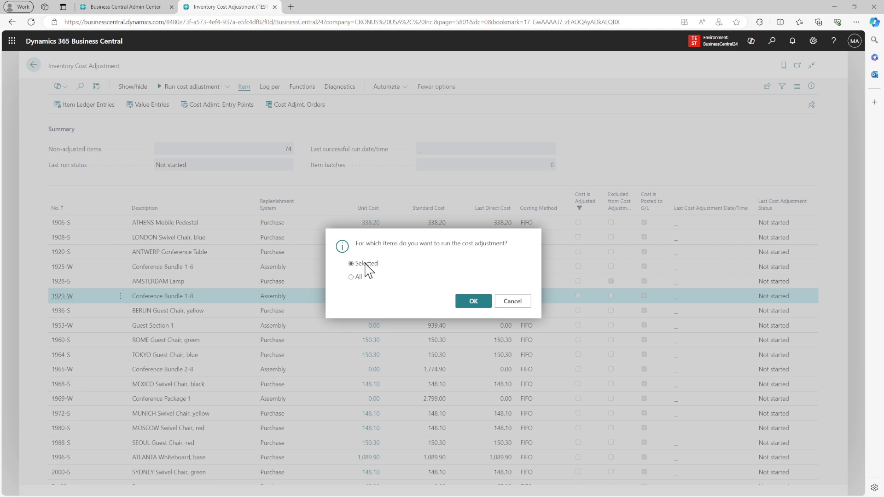
left_click(474, 304)
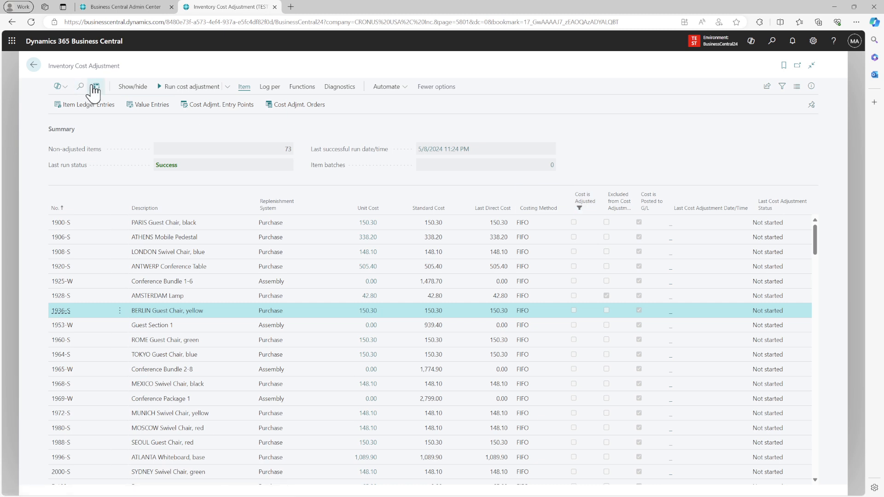
Step: Return the list to all items and check the last cost adjustment date and status of item 1929-W
left_click(131, 88)
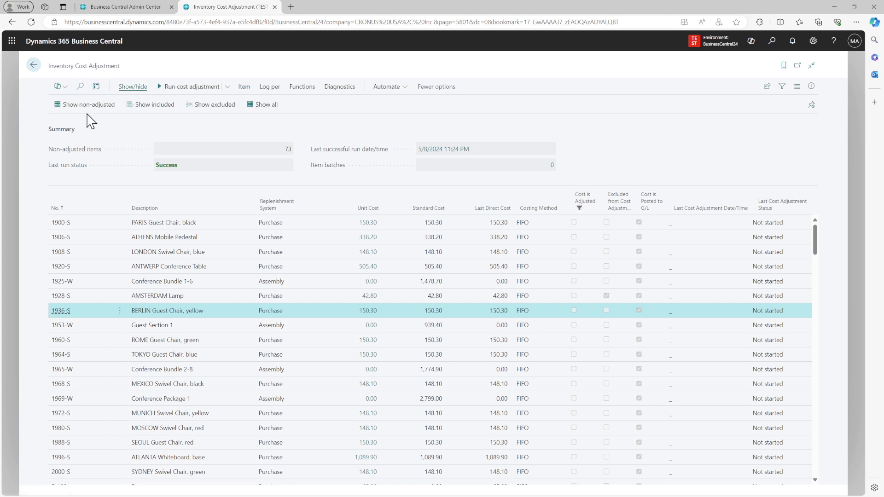
left_click(274, 105)
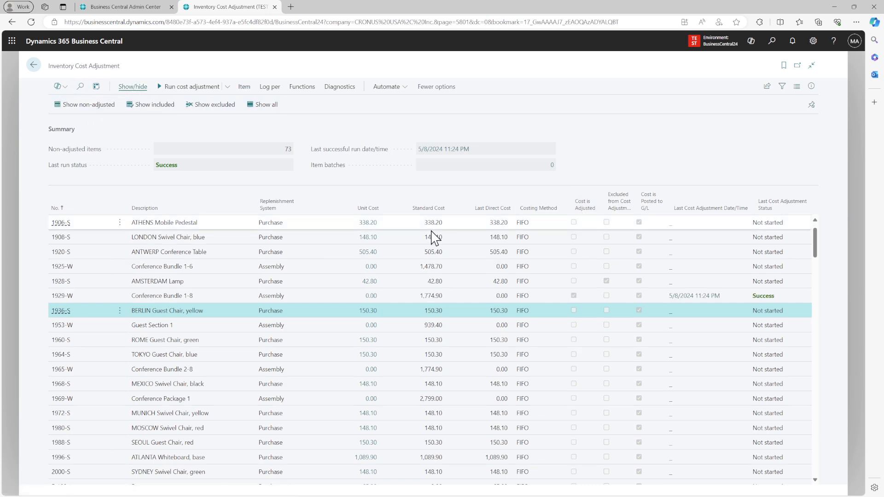
left_click(743, 295)
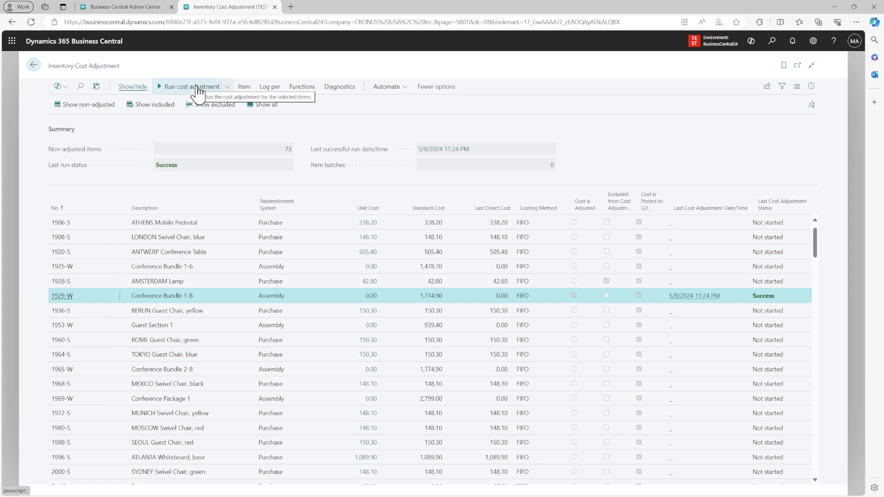
Step: Open the Cost Adjustment Log per run, examine the run's details and error columns, and close the log
left_click(268, 90)
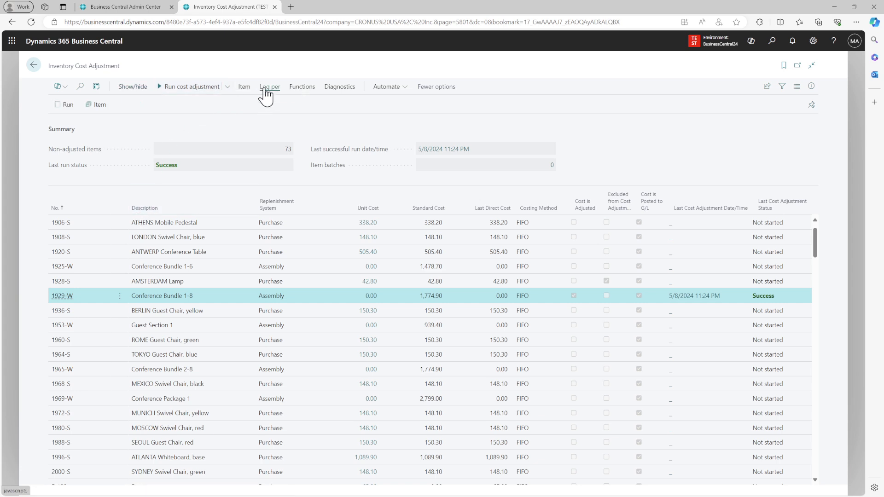
left_click(77, 112)
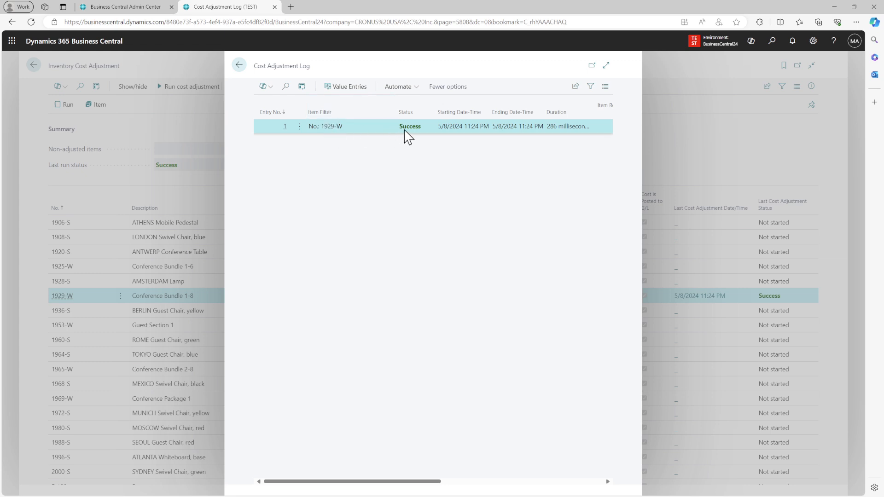
left_click_drag(417, 488, 608, 488)
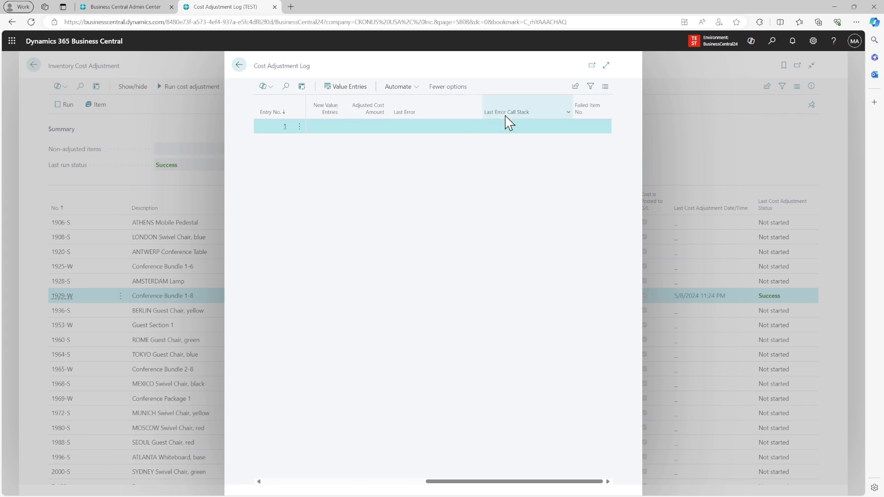
left_click(239, 66)
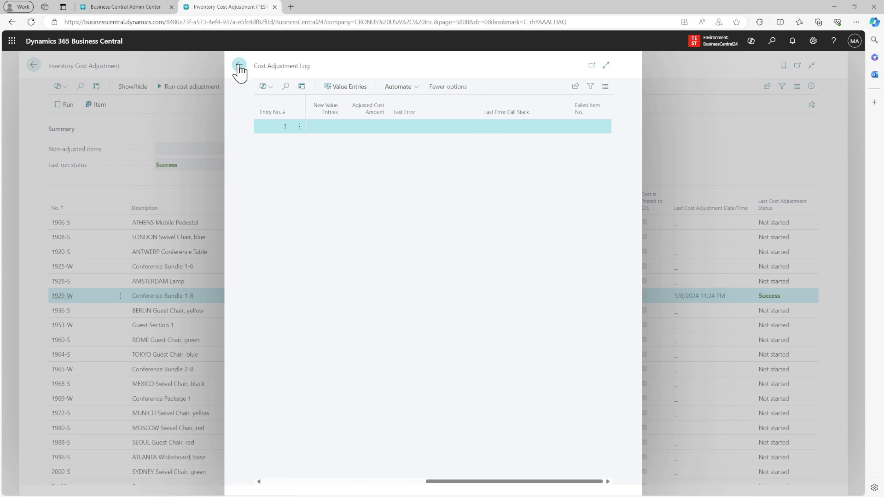
Step: View the Cost Adjustment Log per Item for 1929-W, close it, and select item 1936-S BERLIN Guest Chair, yellow
left_click(94, 106)
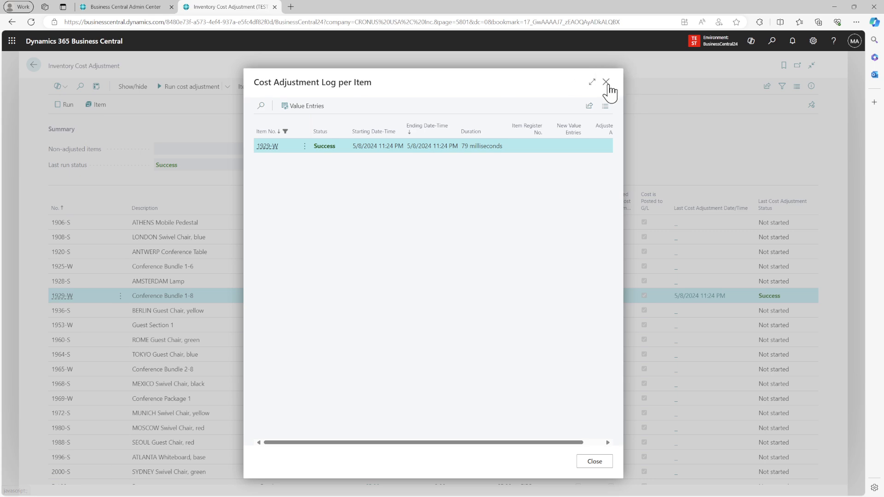
left_click(606, 82)
left_click(203, 311)
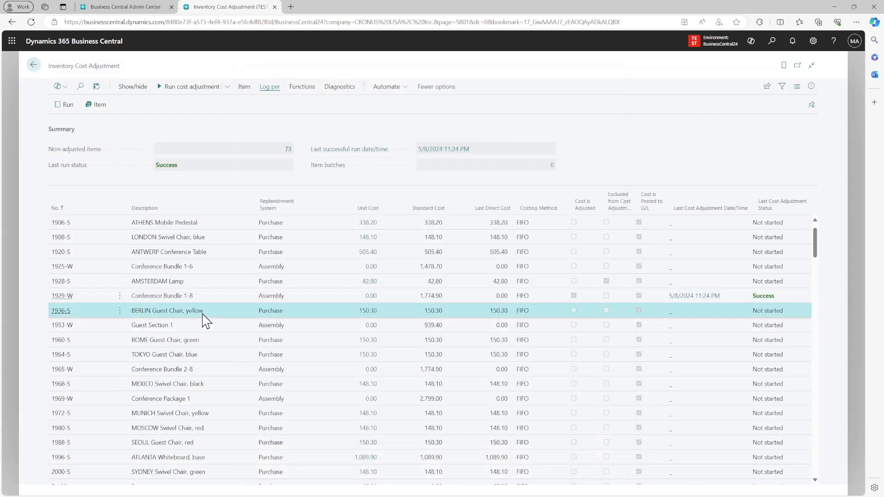
Step: Add item 1953-W Guest Section 1 to the selection and run the cost adjustment for the selected items only
left_click(204, 325, "shift")
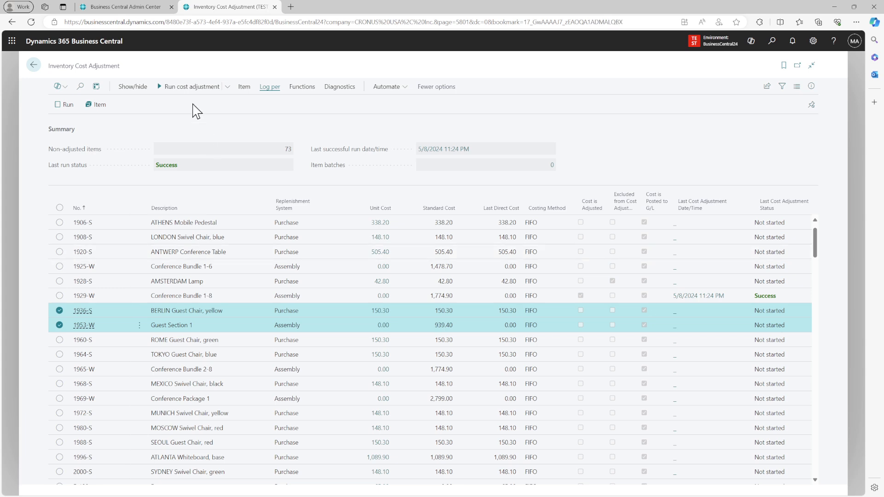
left_click(191, 89)
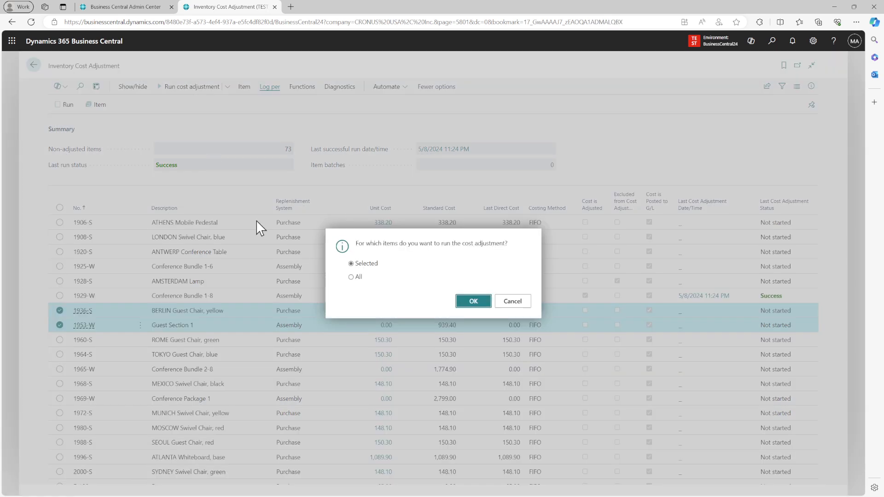
left_click(469, 303)
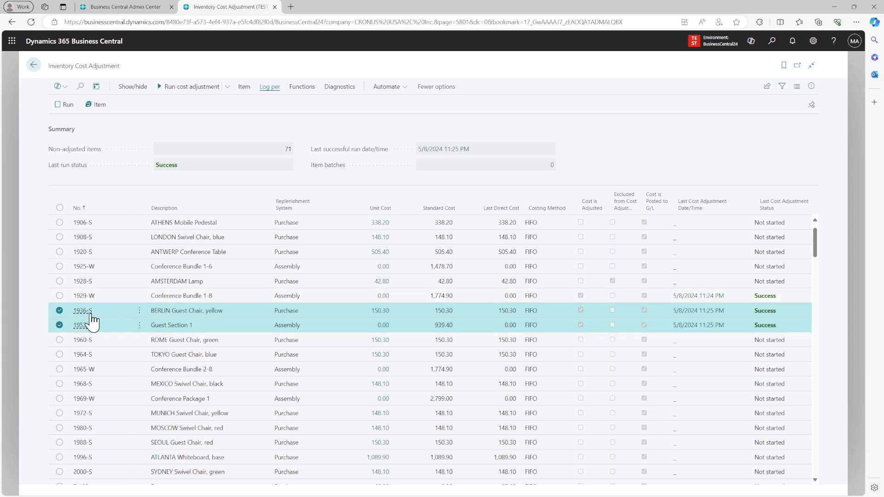
Step: Open the Cost Adjustment Log per run, compare the entries for 1936-S..1953-W and 1929-W, and close the log
left_click(68, 107)
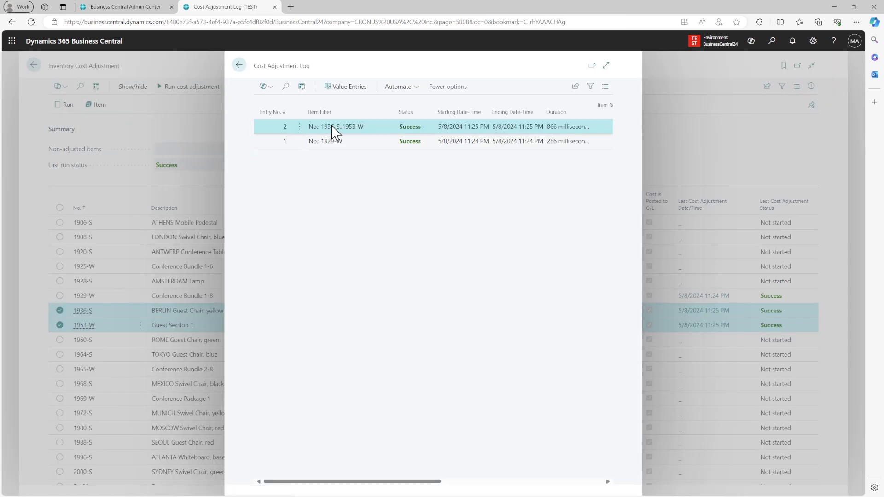
left_click(328, 144)
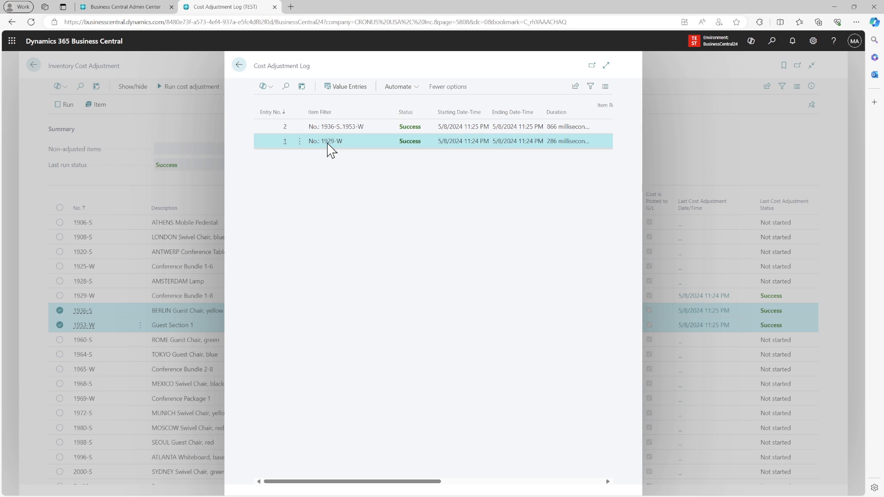
left_click(368, 129)
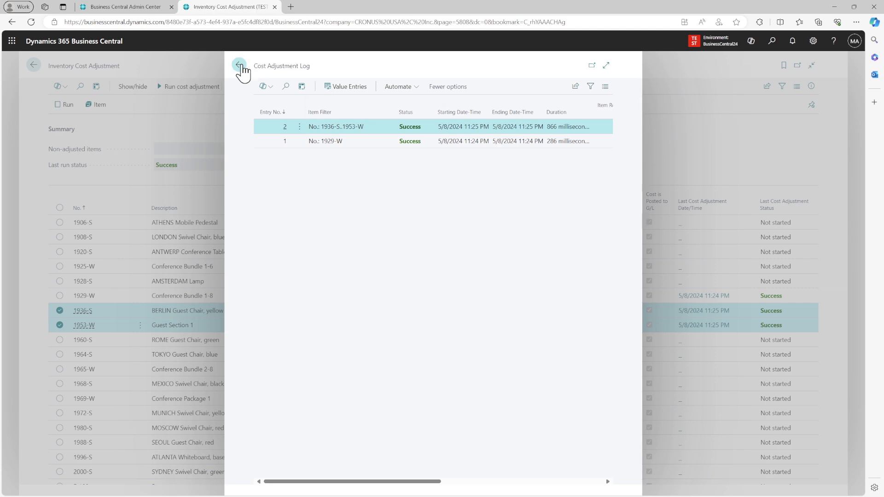
left_click(240, 66)
Step: View the Cost Adjustment Log per Item for 1953-W and for 1936-S, closing the log each time
left_click(102, 106)
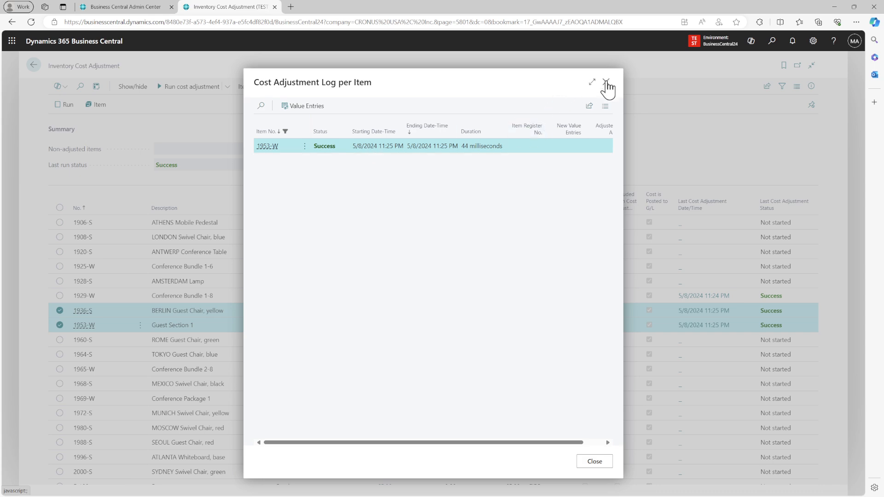
key("Escape")
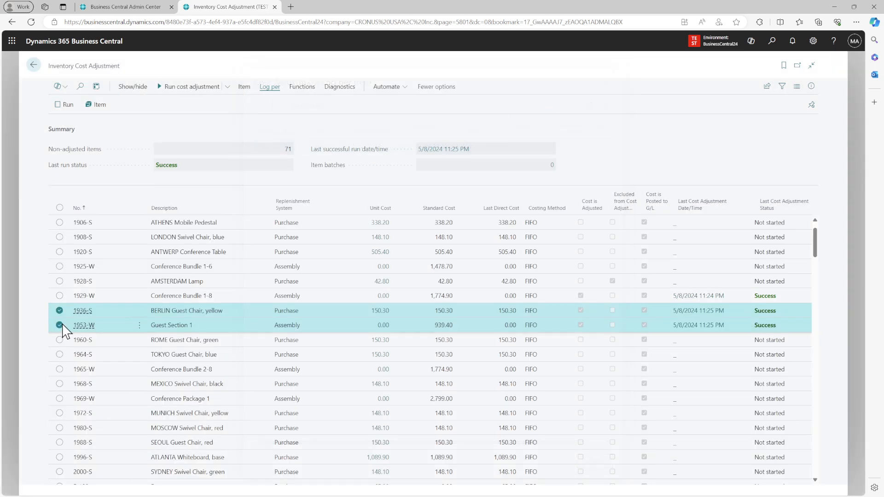
left_click(195, 317)
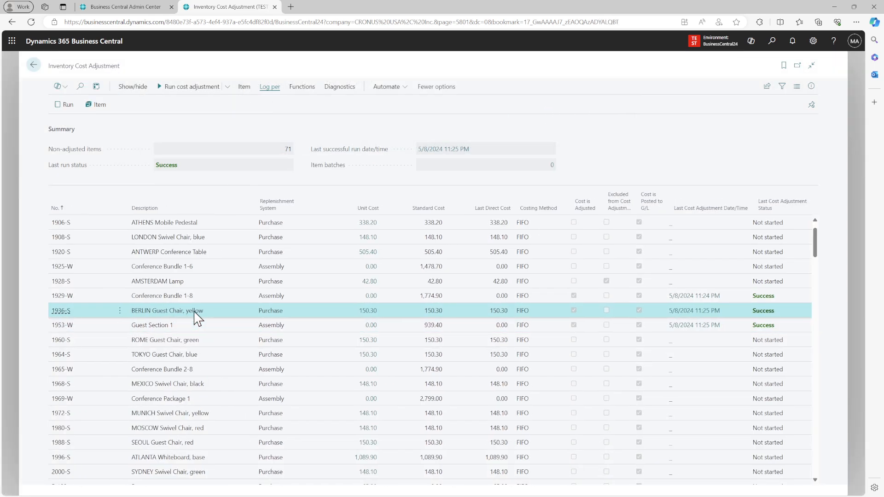
left_click(100, 105)
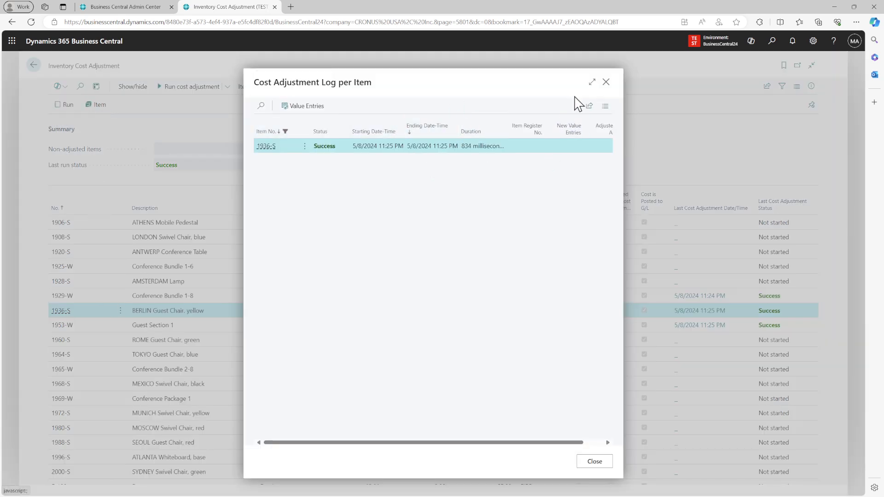
left_click(606, 83)
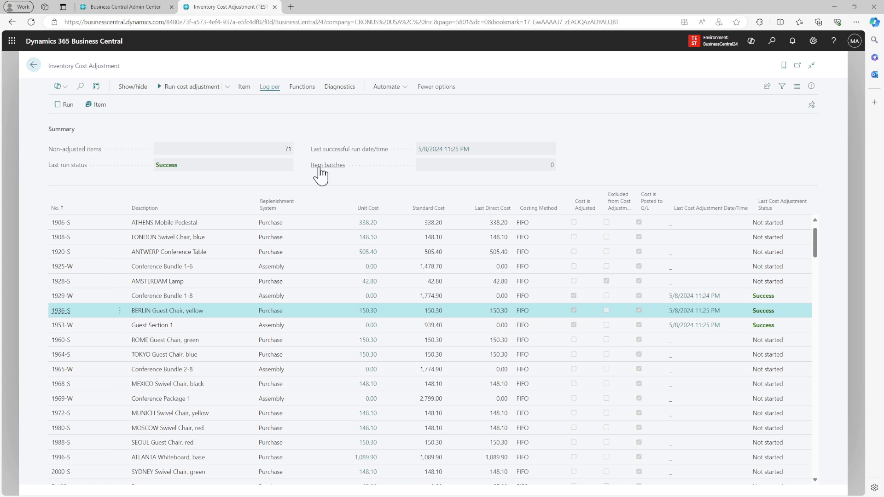
Step: Check the Cost Adjustment Log per Item for 1960-S ROME Guest Chair, green, through its last adjustment status, and close it
left_click(229, 88)
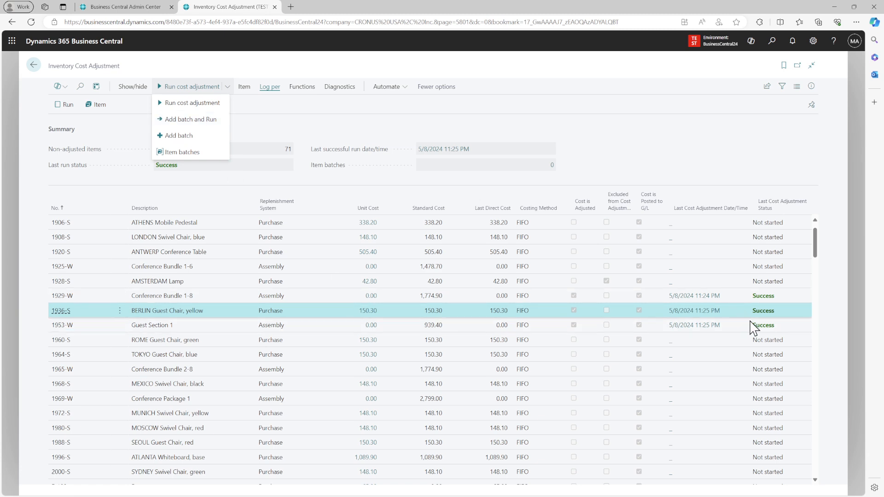
left_click(773, 343)
left_click(773, 343)
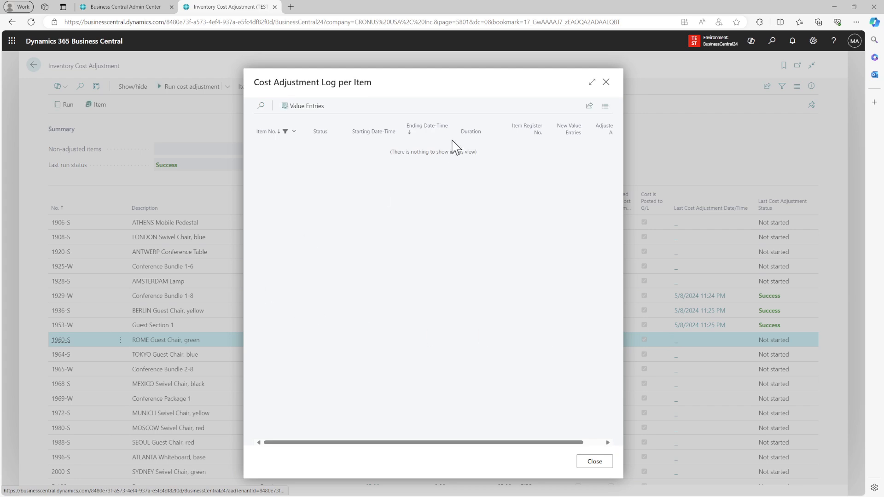
left_click(606, 82)
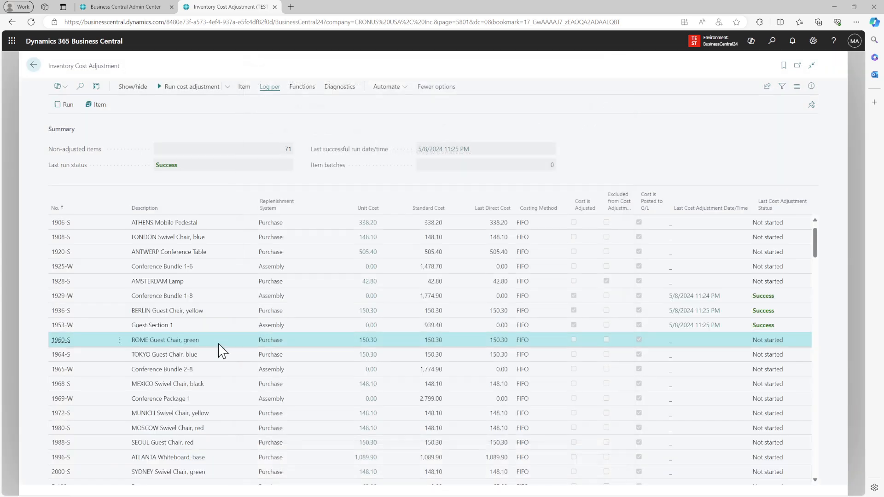
Step: Select item 1964-S together with 1960-S, add the selected items to a new cost adjustment batch and run it
left_click(202, 356, "shift")
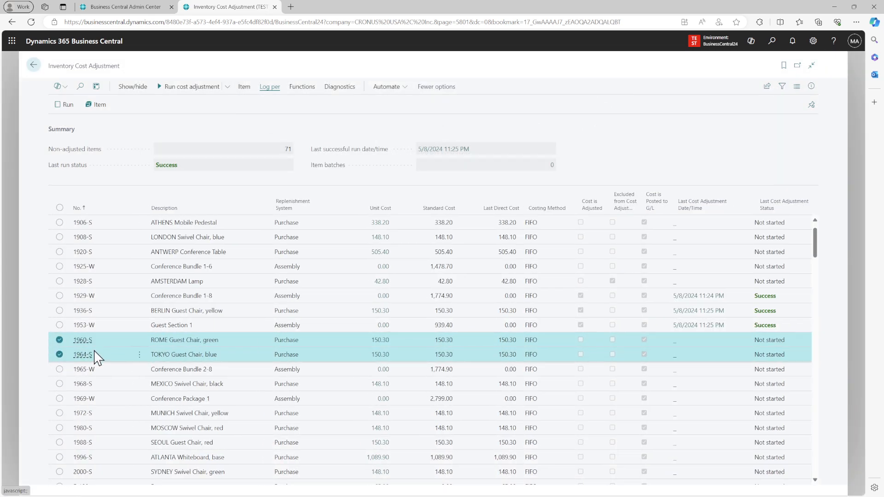
left_click(227, 88)
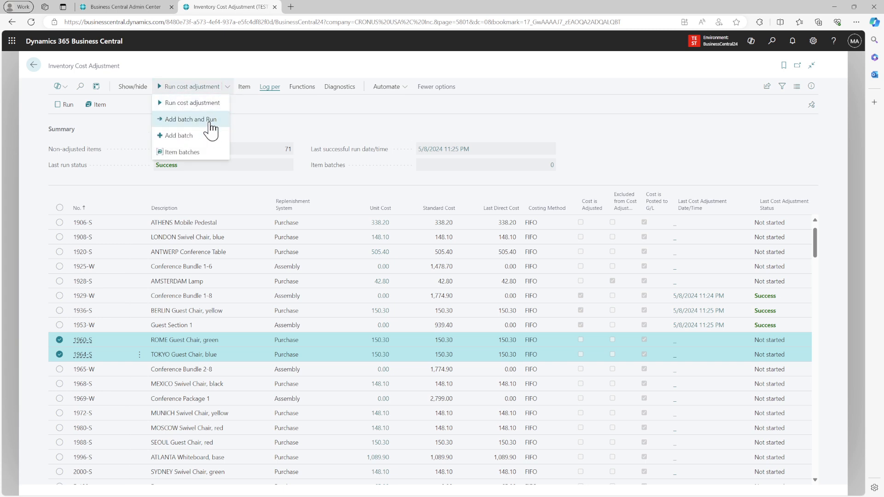
left_click(213, 119)
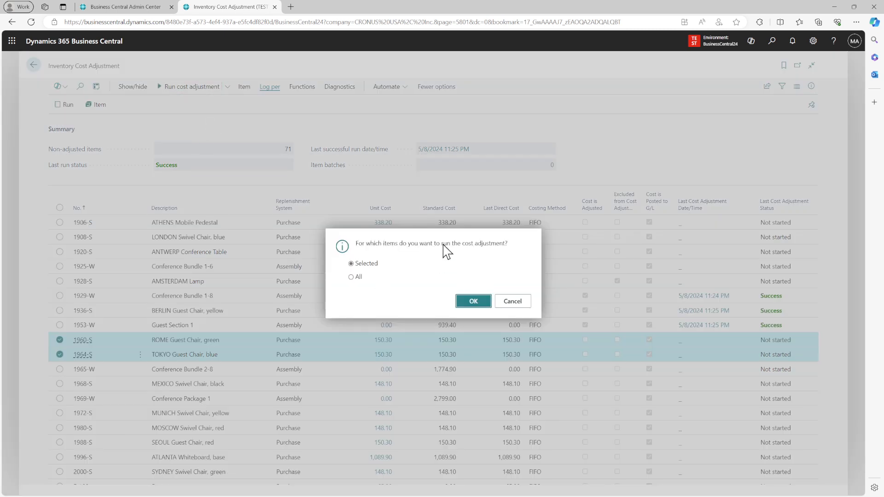
left_click(473, 302)
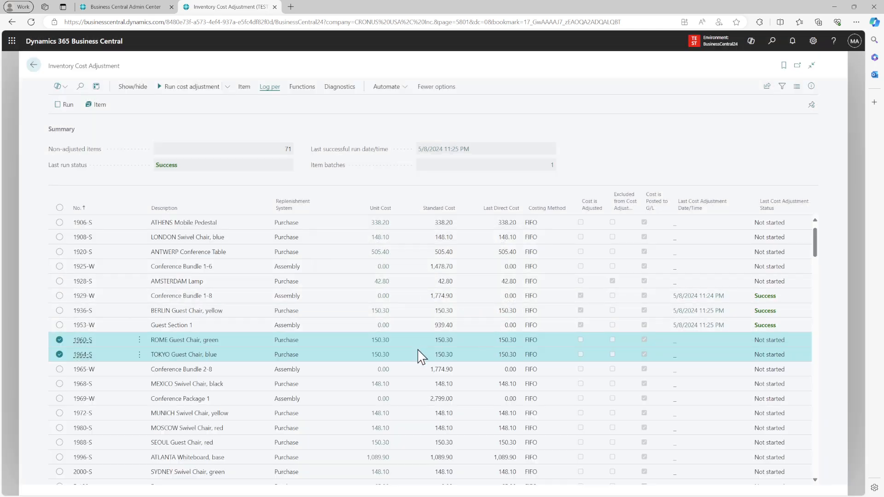
left_click(227, 87)
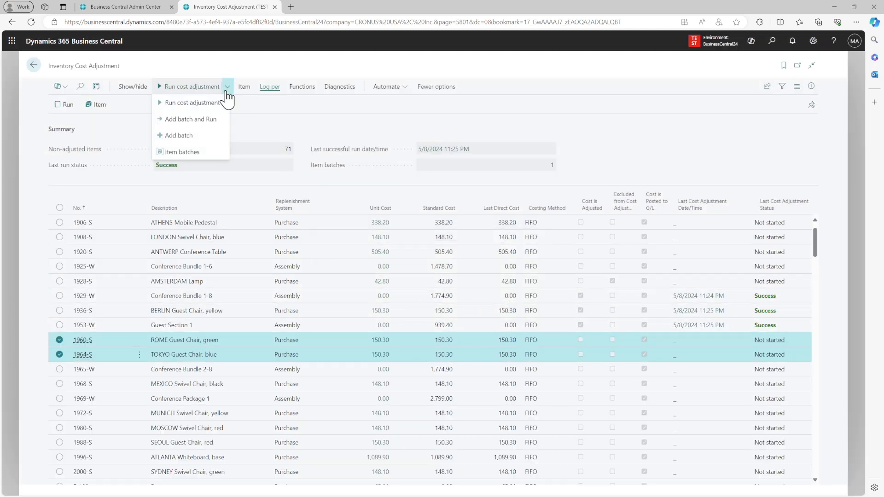
left_click(205, 136)
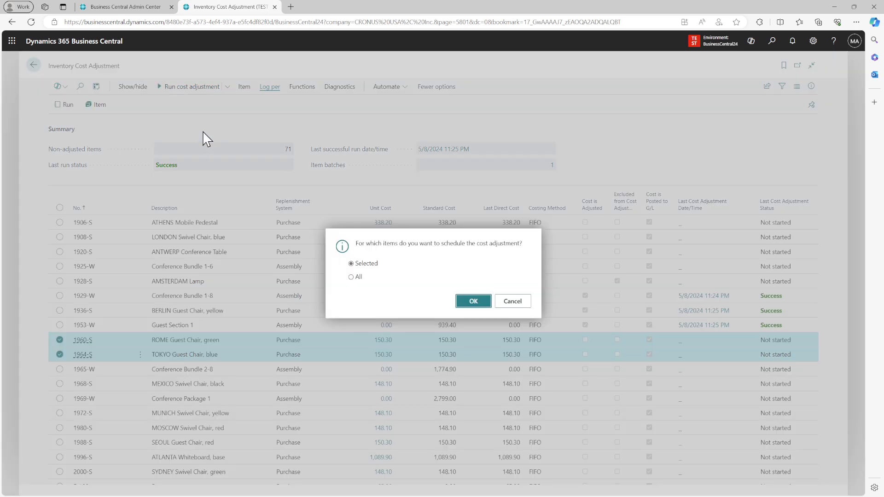
left_click(509, 305)
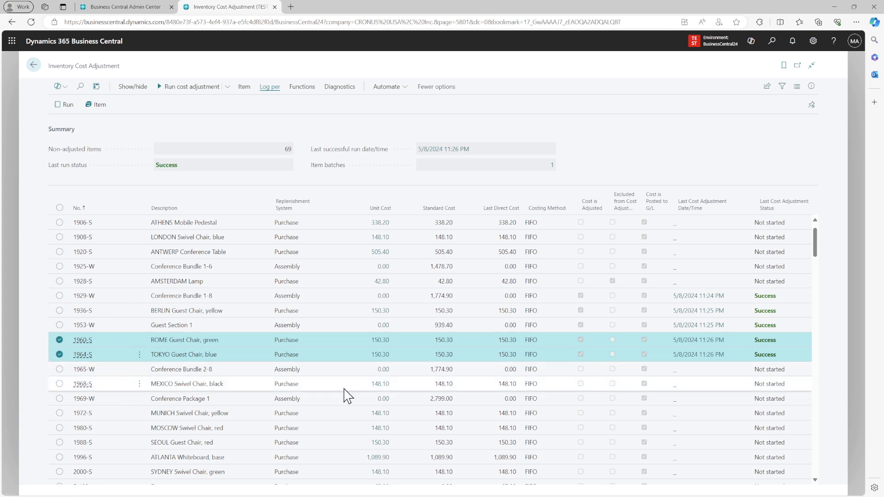
left_click(227, 87)
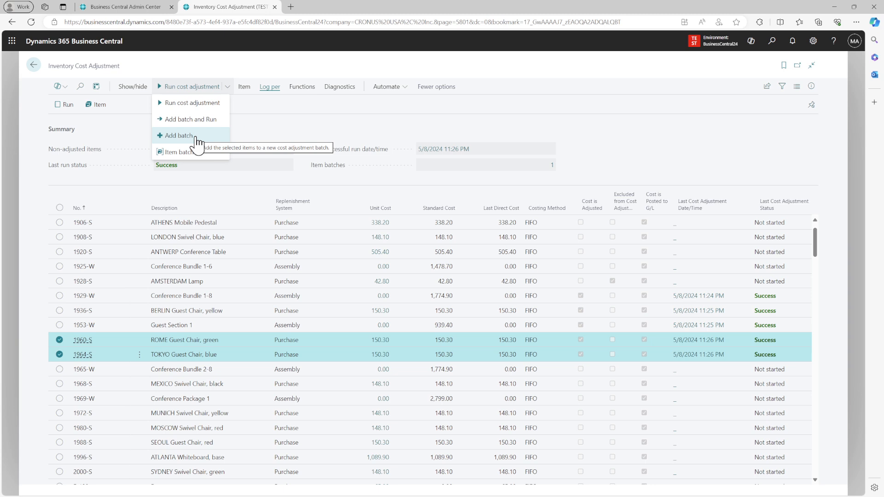
left_click(180, 135)
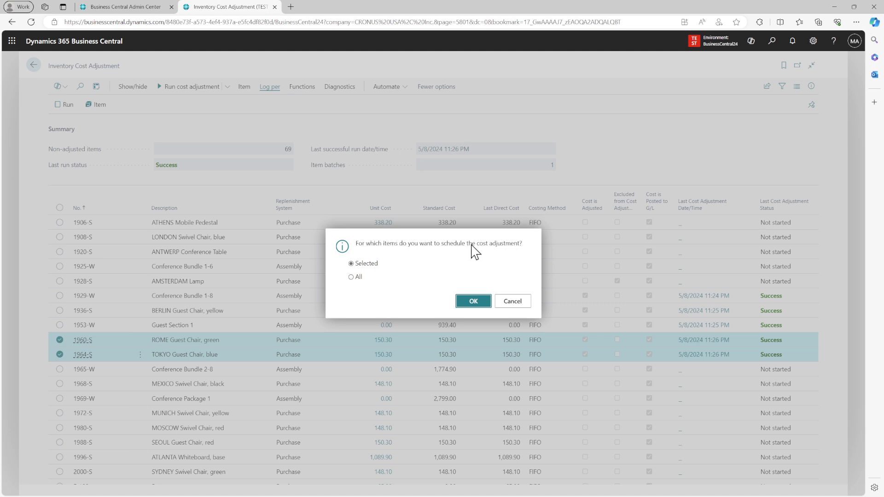
left_click_drag(362, 245, 434, 276)
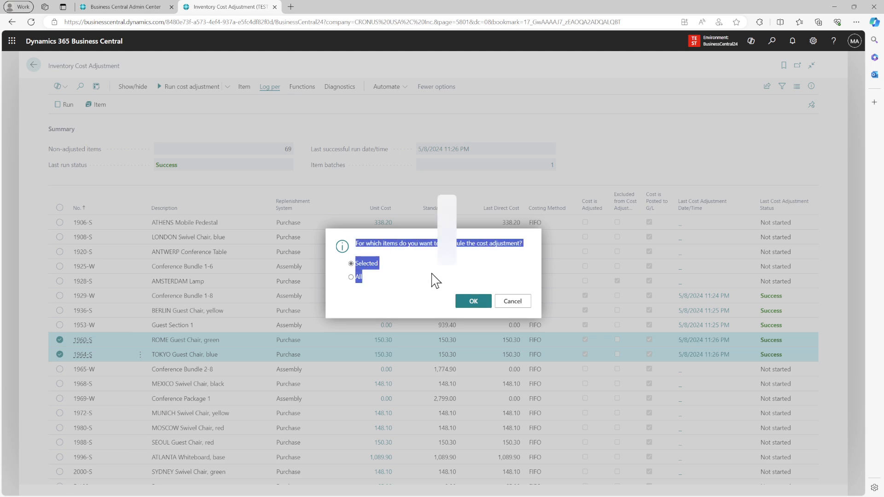
left_click(525, 305)
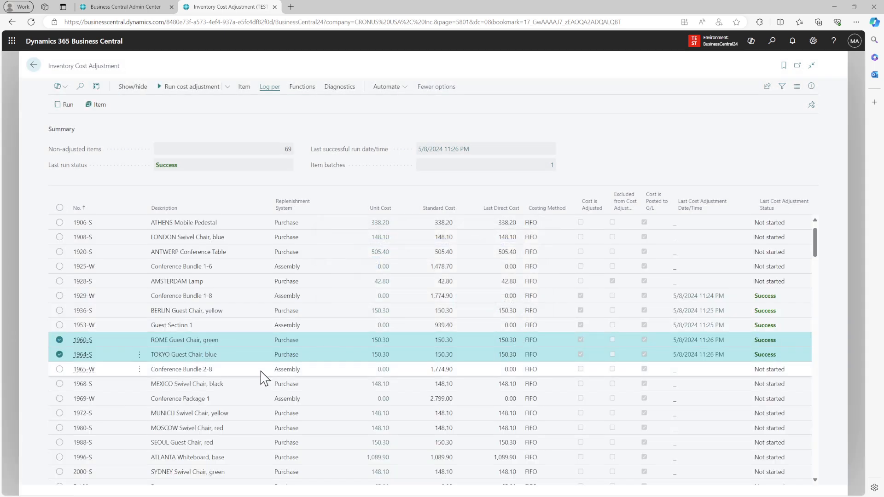
Step: Add only the selected items 1965-W Conference Bundle 2-8 and 1968-S MEXICO Swivel Chair, black, to a new cost adjustment batch without running it
left_click(233, 373)
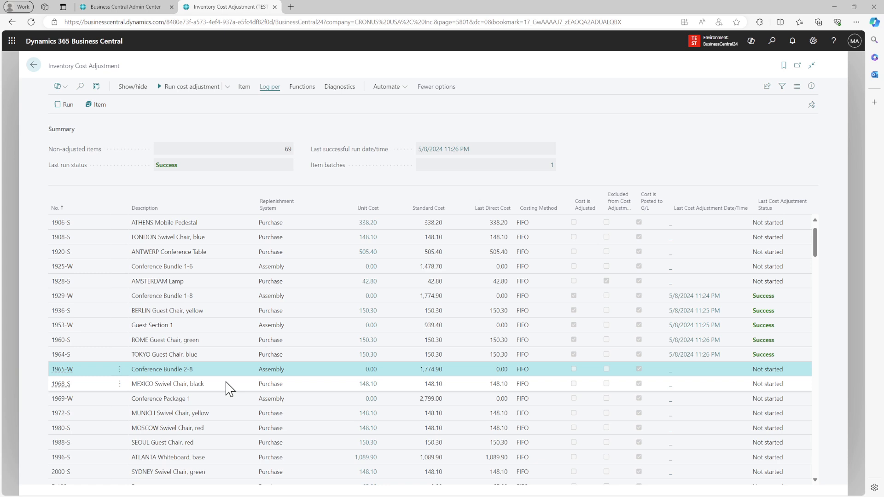
left_click(226, 383, "shift")
left_click(227, 88)
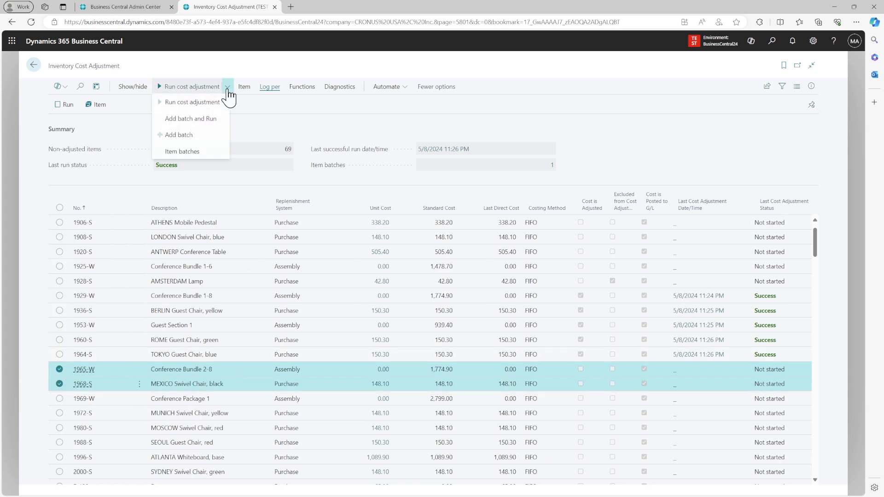
left_click(184, 138)
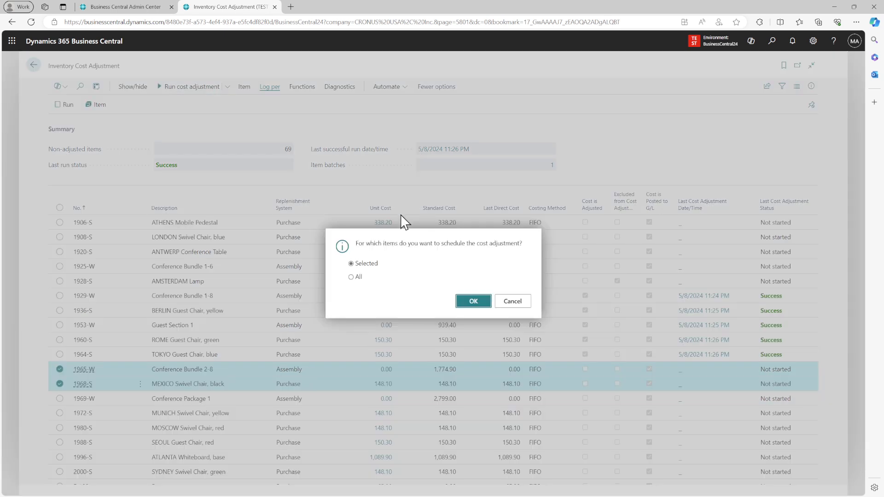
left_click(469, 301)
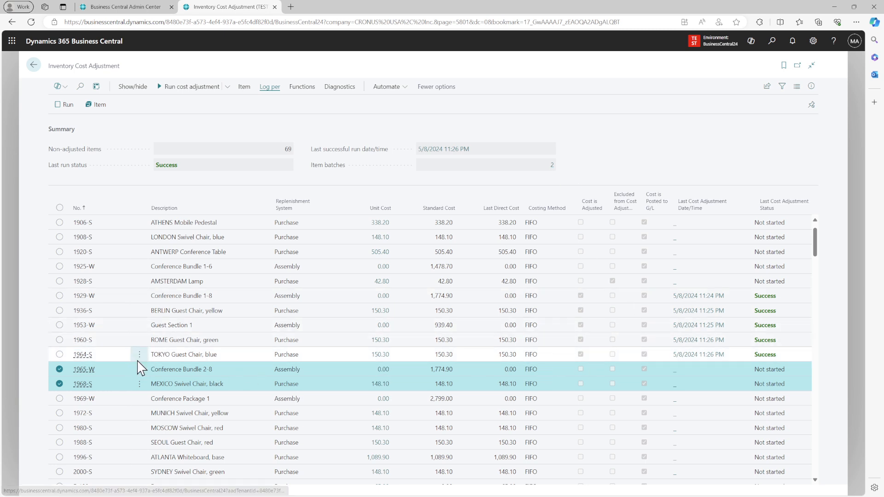
Step: Open the Cost Adjustment - Item Batches list, enlarge it, and examine the item filter, timeout and maximum retry attempts of batch 1960-S..1964-S
left_click(228, 89)
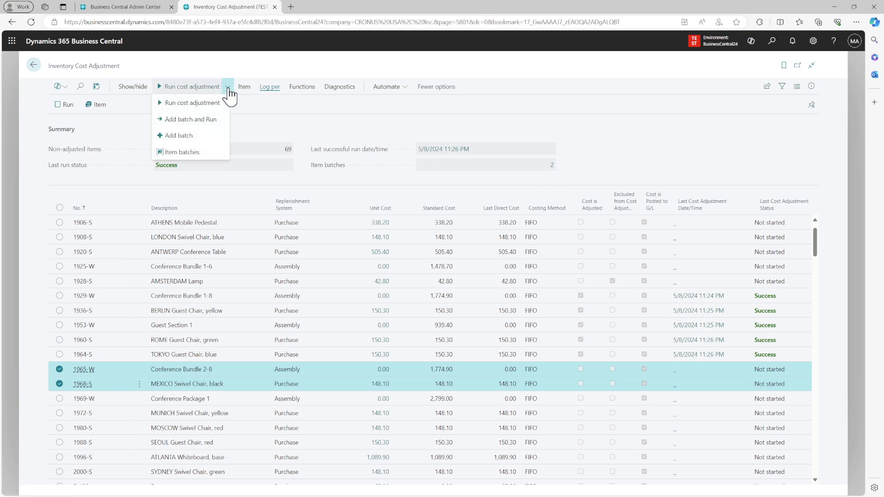
left_click(204, 153)
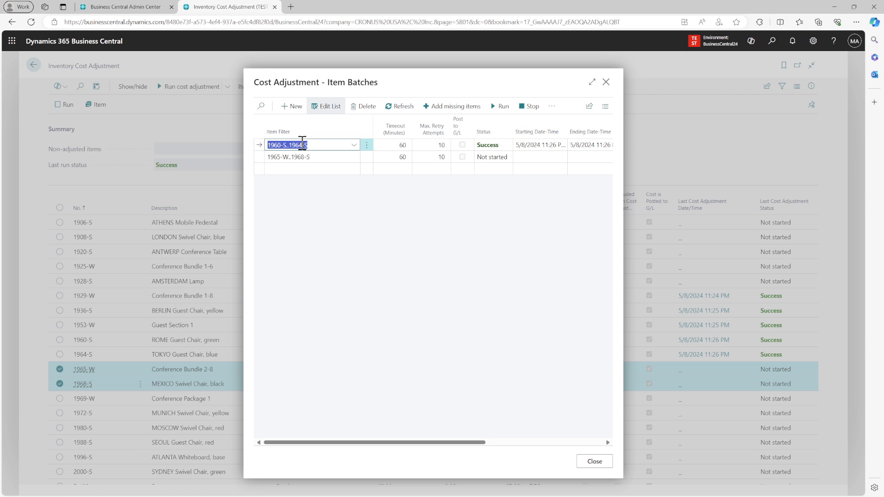
left_click(593, 83)
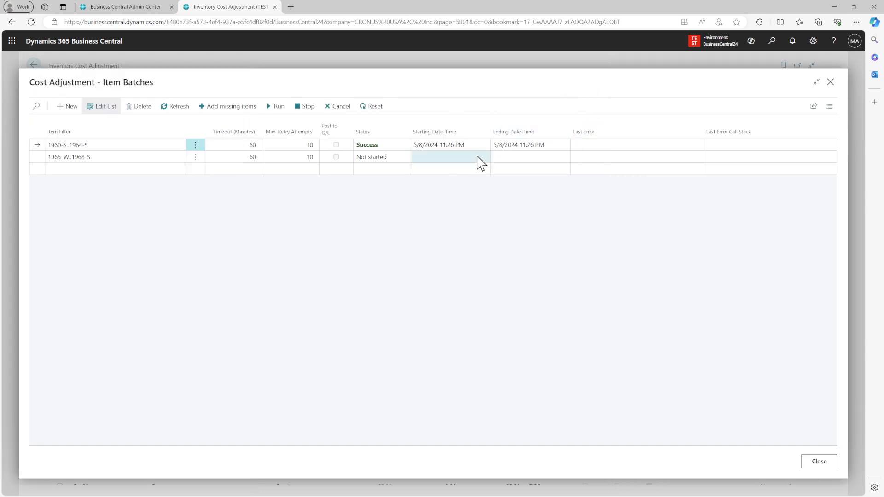
left_click(78, 144)
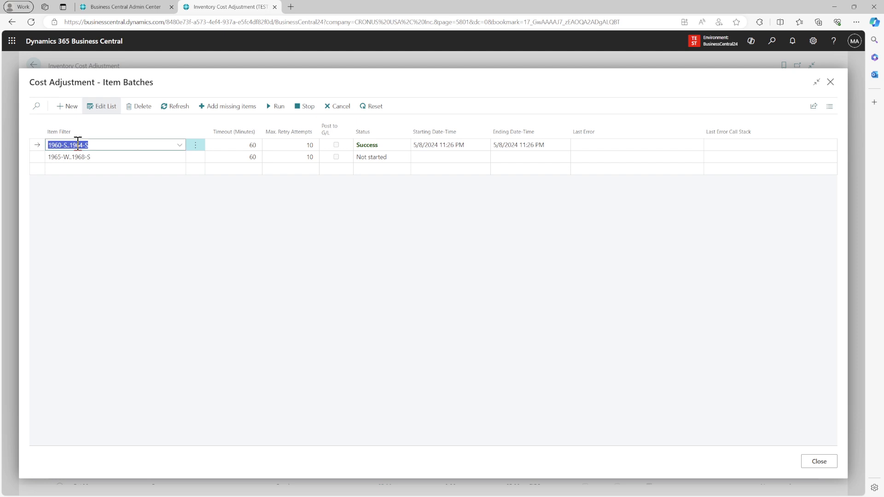
left_click(233, 141)
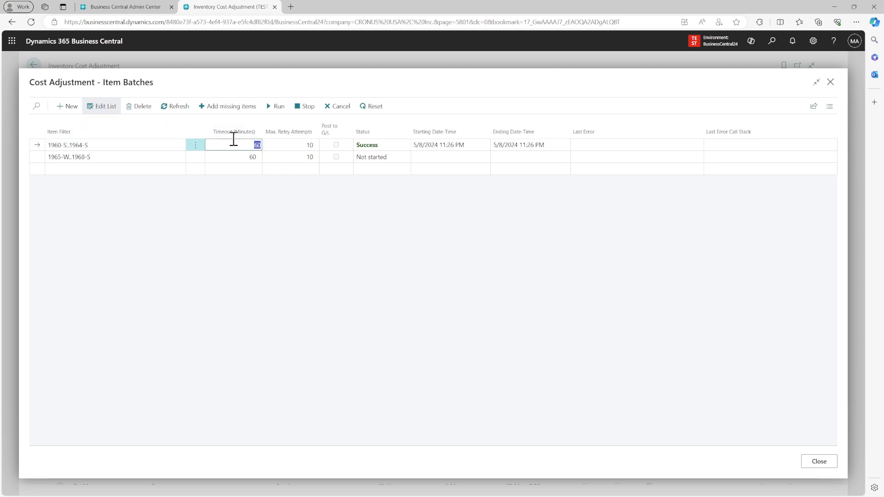
left_click(304, 147)
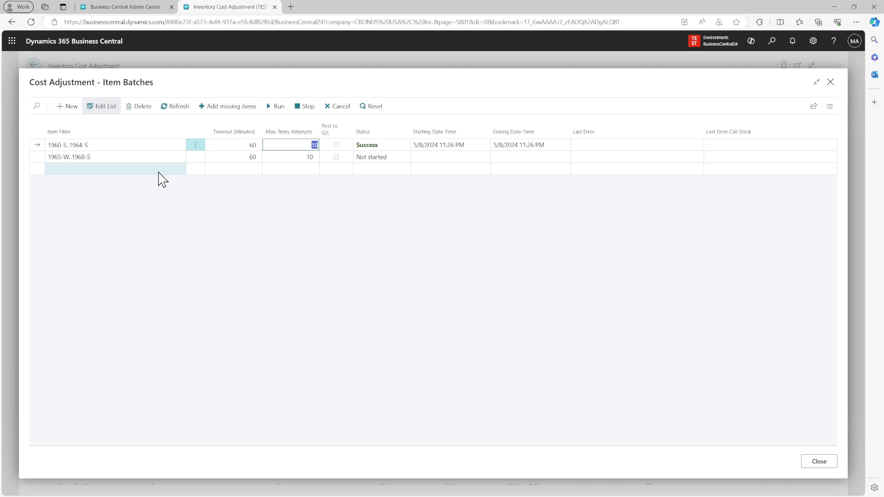
Step: Reopen the Cost Adjustment - Item Batches list and add a new batch for all items not yet included in any batch
left_click(830, 83)
left_click(831, 83)
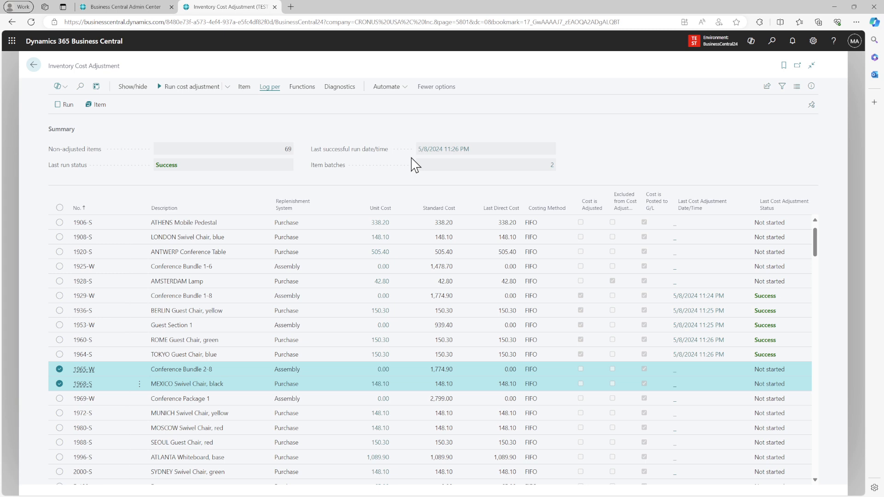
left_click(227, 88)
left_click(192, 152)
left_click(147, 171)
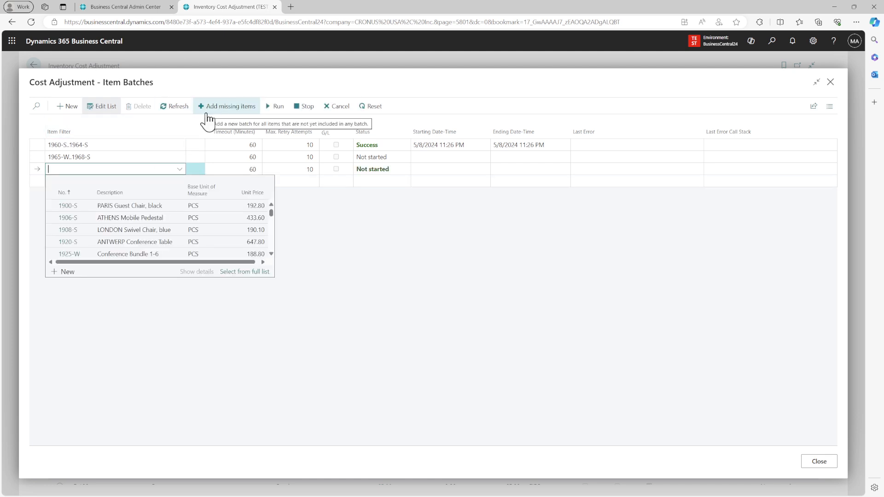
left_click(387, 229)
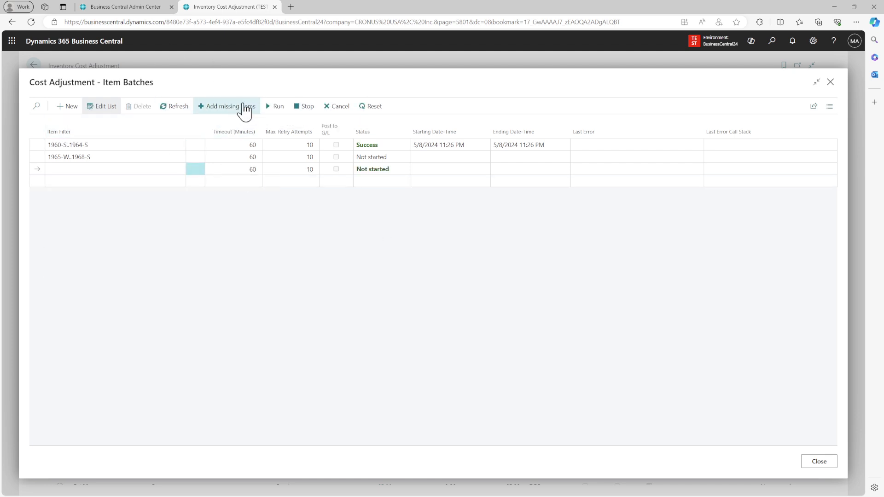
left_click(245, 107)
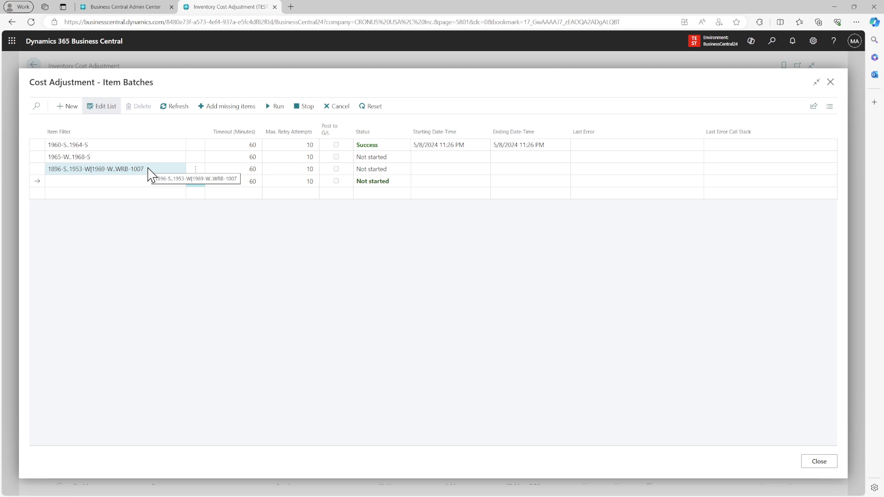
Step: Run the item batch with the filter 1896-S..1953-W|1969-W..WRB-1007 and close the batch list
key("Up")
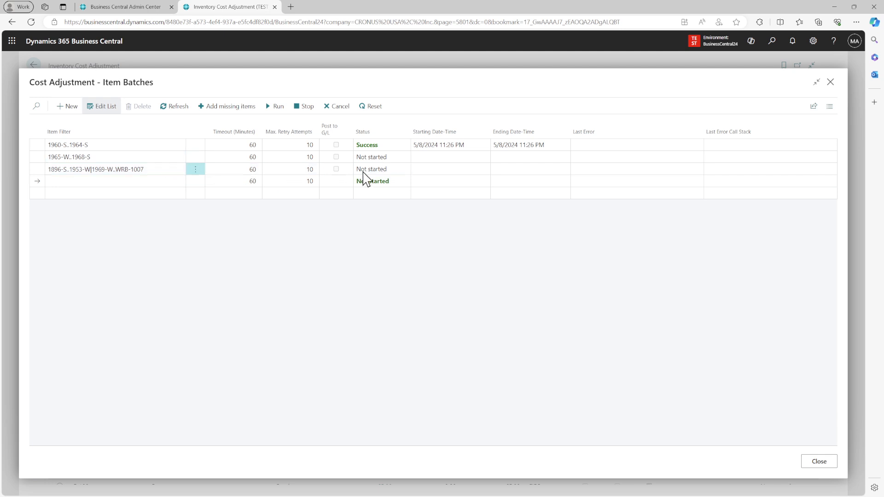
left_click(159, 158)
left_click(161, 166)
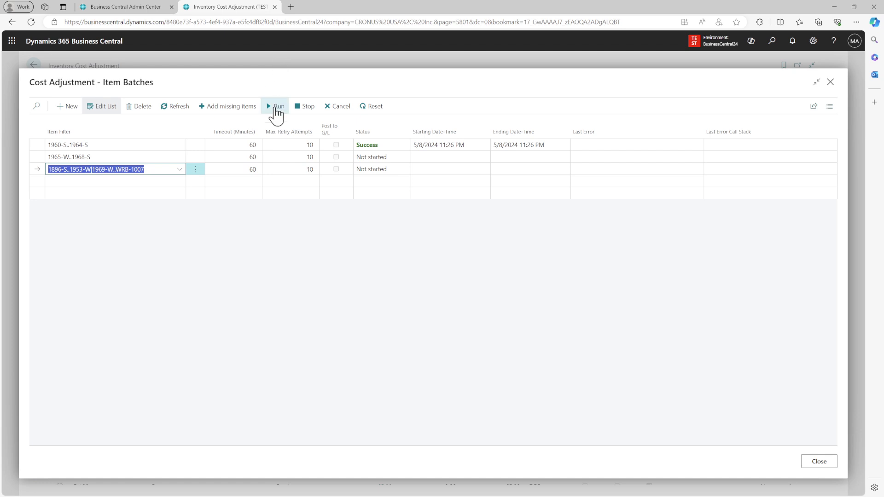
left_click(276, 107)
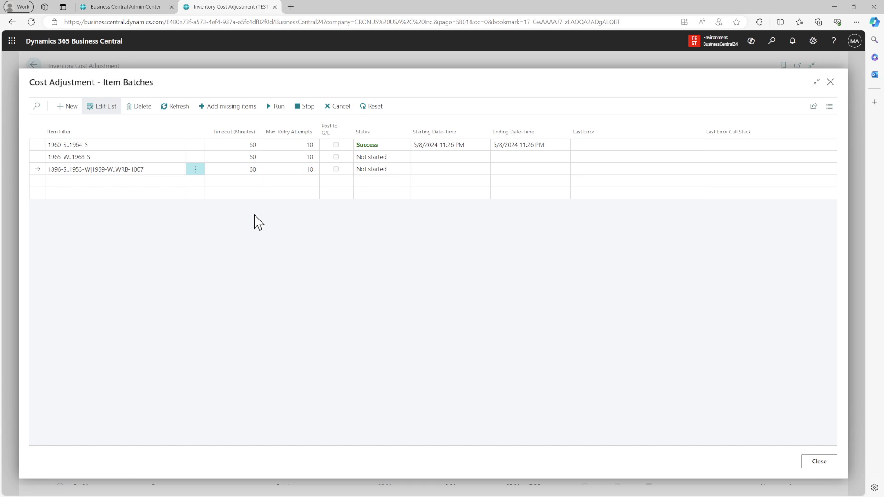
left_click(831, 82)
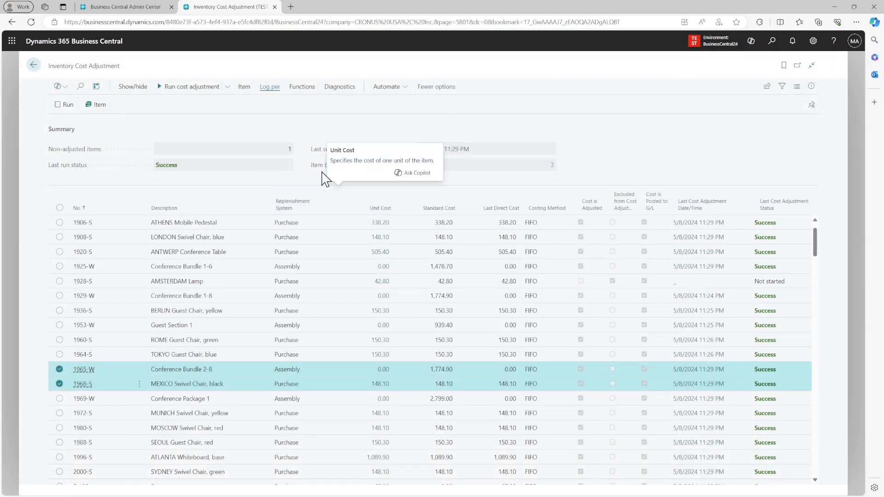
Step: Review the status, starting and ending times, and last error of the item batches, and close the list
left_click(228, 86)
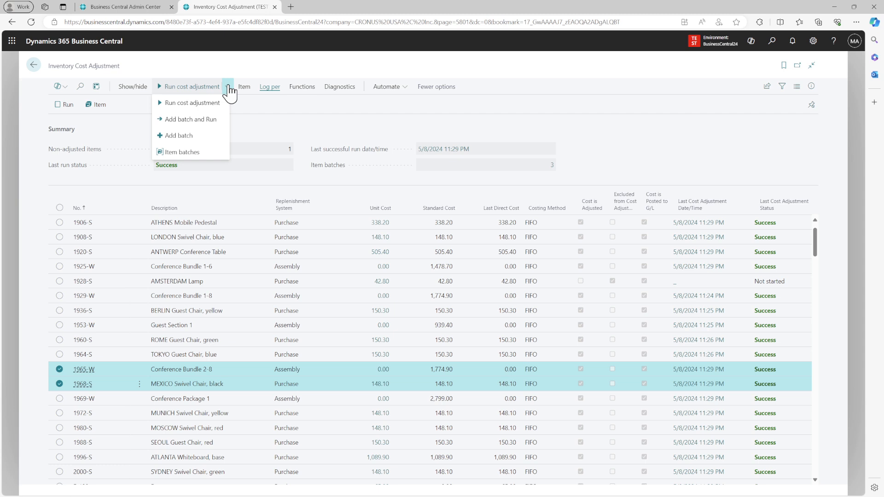
left_click(214, 157)
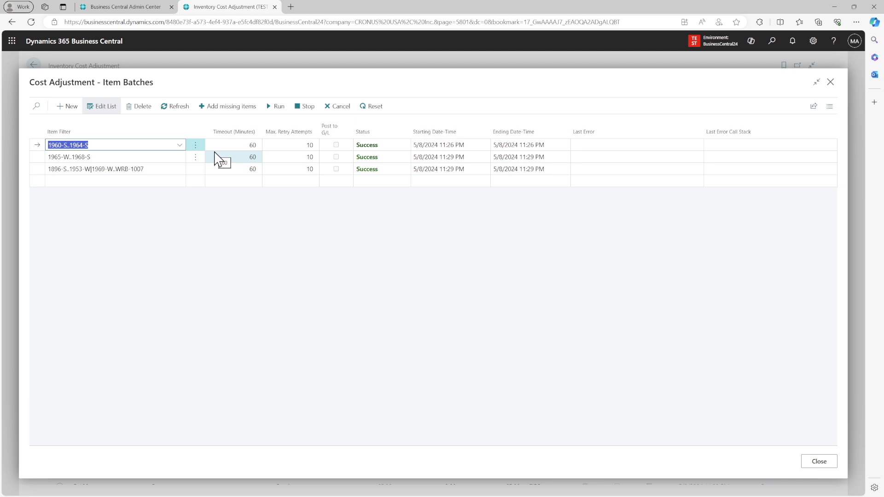
left_click(617, 162)
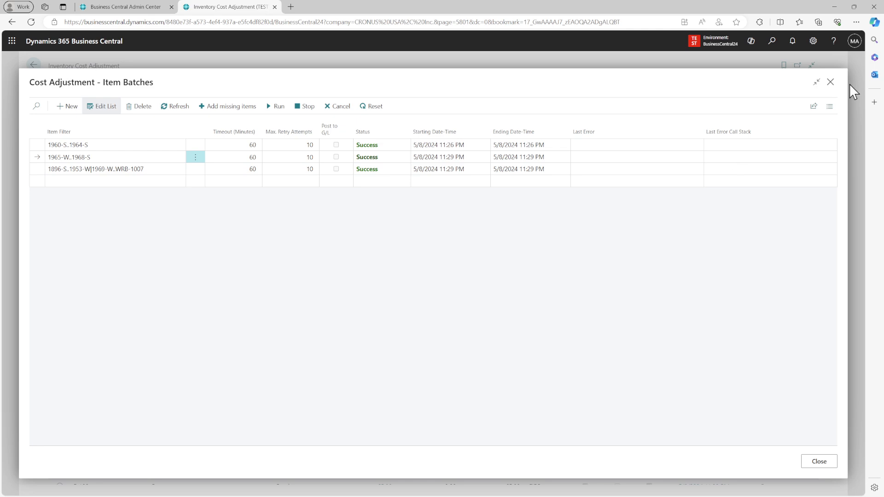
left_click(831, 83)
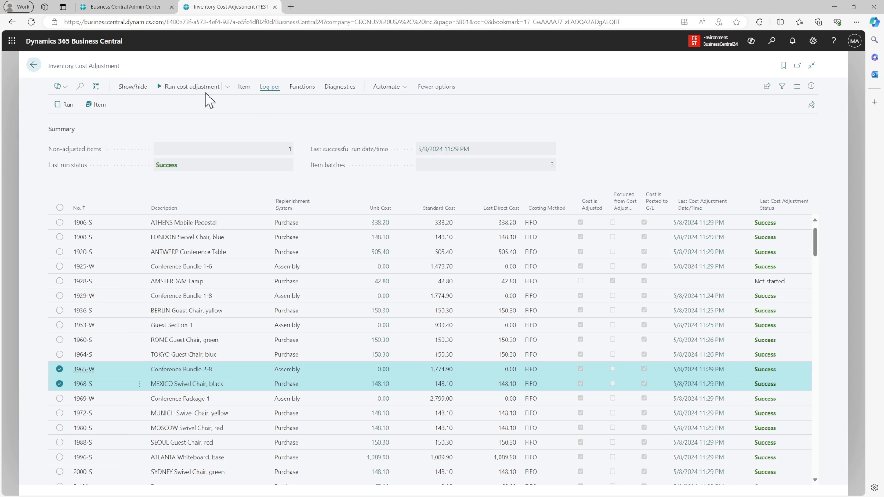
Step: Select only items 1936-S BERLIN Guest Chair, yellow, and 1953-W Guest Section 1, and export item data for diagnostics
left_click(329, 89)
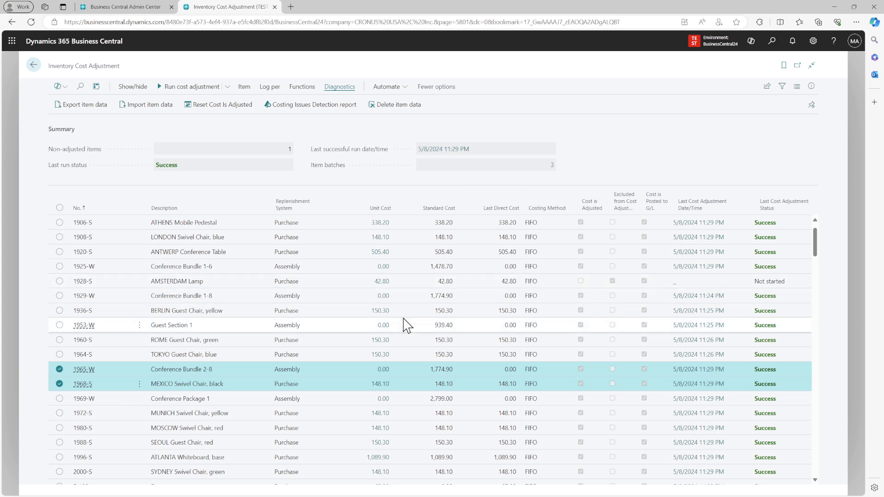
scroll(405, 321, "up", 1)
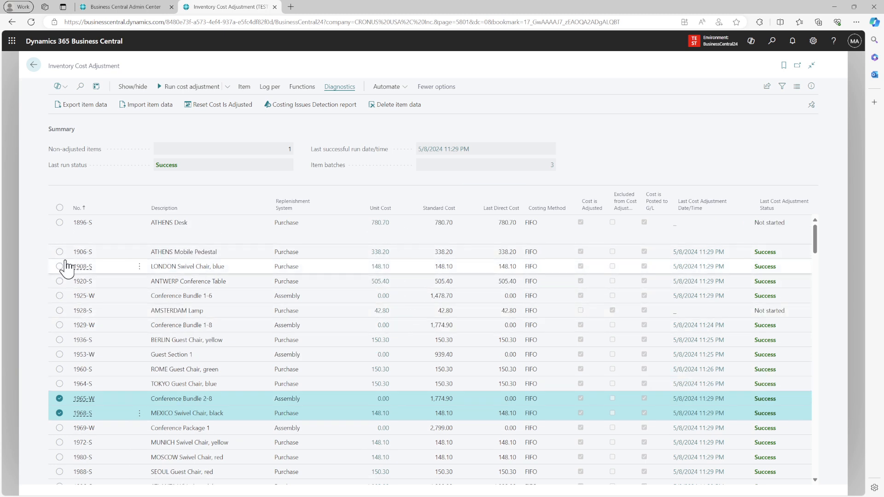
left_click(57, 414)
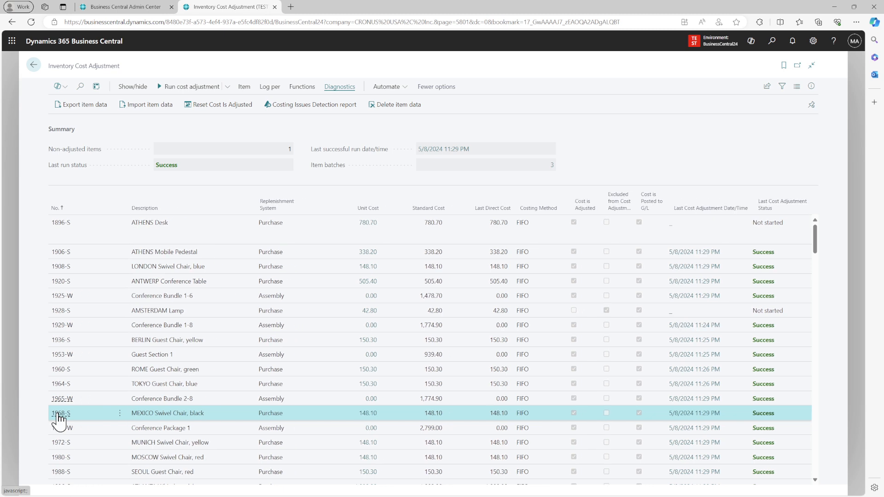
left_click(173, 341)
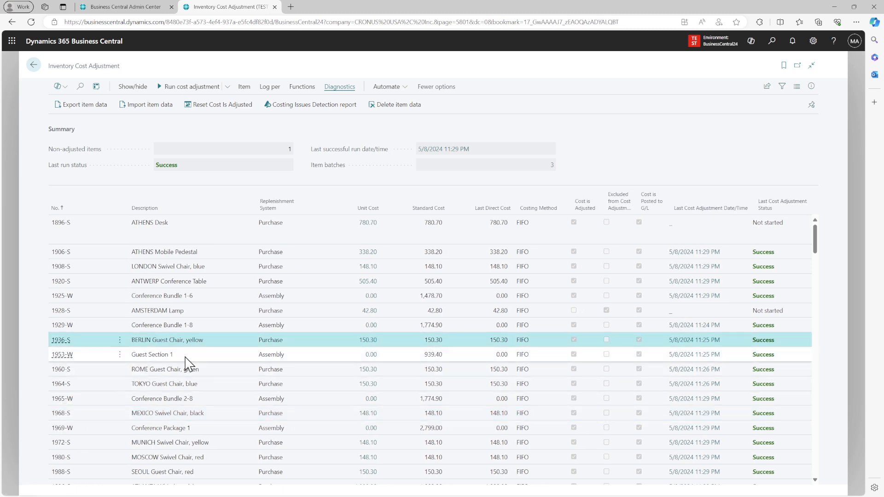
left_click(185, 358, "shift")
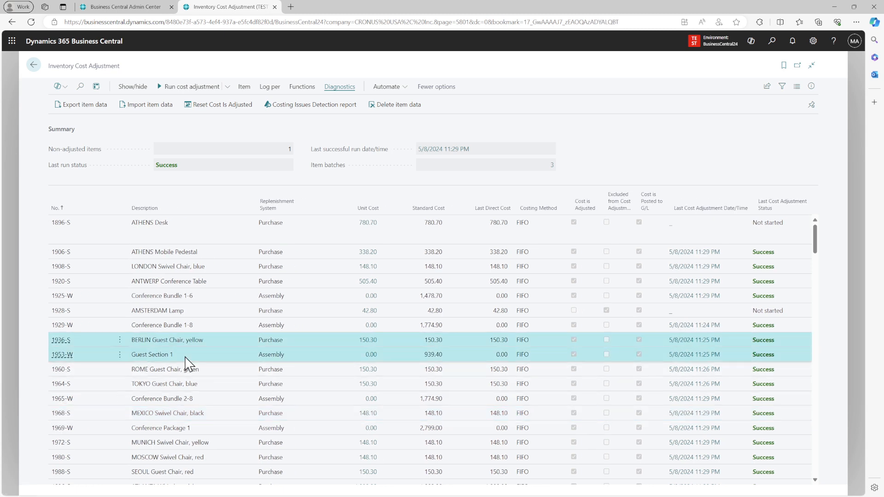
left_click(99, 112)
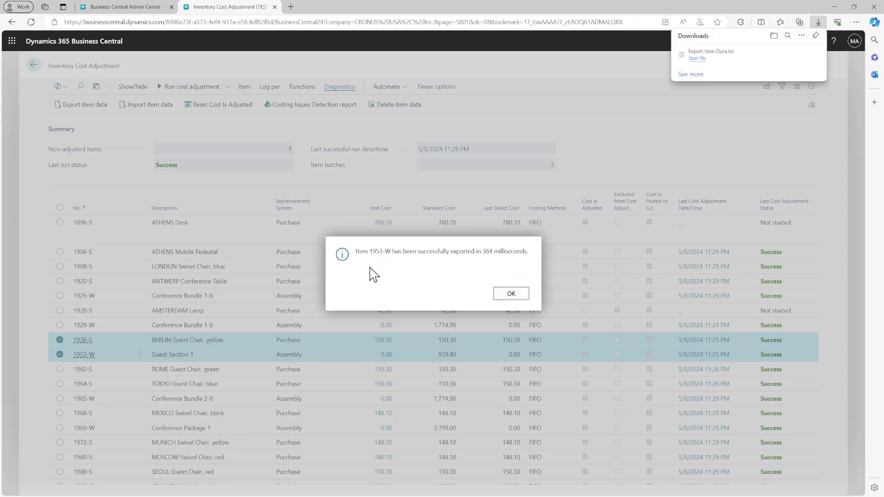
left_click(509, 295)
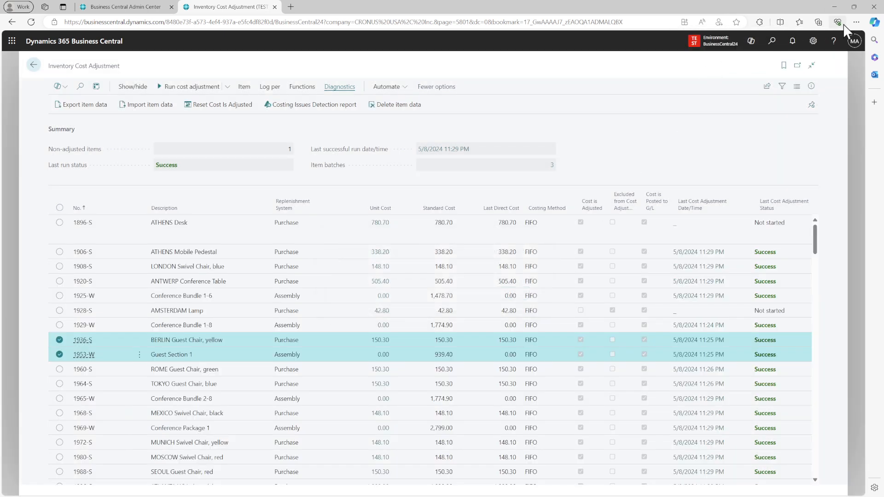
Step: Open the downloaded file Export Item Data.txt from the browser's downloads and maximize its window
left_click(856, 22)
left_click(772, 129)
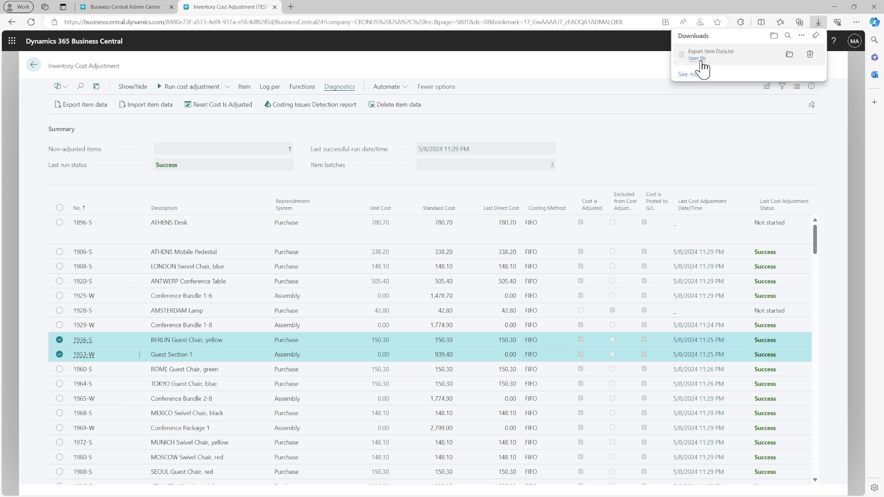
left_click(698, 58)
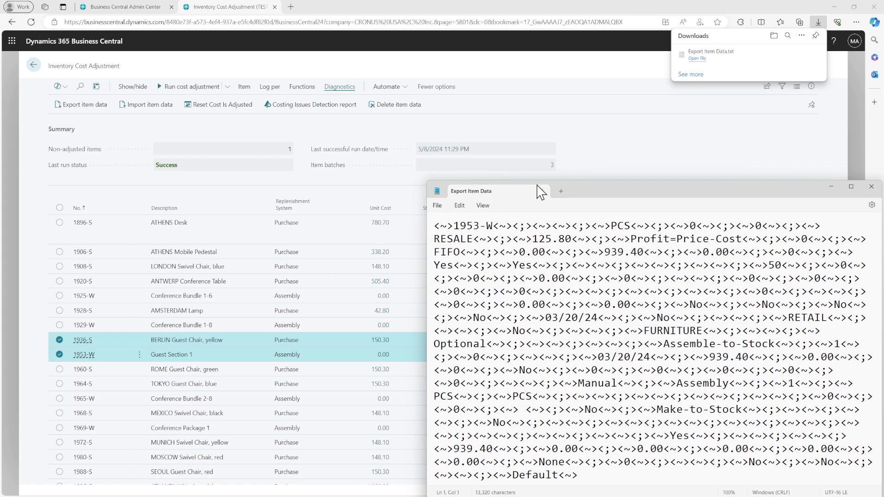
double_click(587, 192)
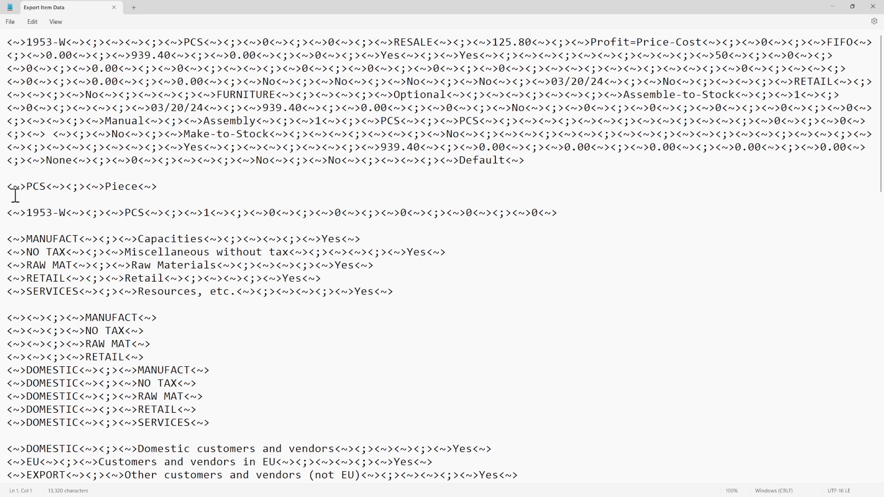
Step: Examine the exported units of measure, posting groups, item ledger, value entry and accounting period records through the end, and close the file
left_click_drag(13, 187, 161, 189)
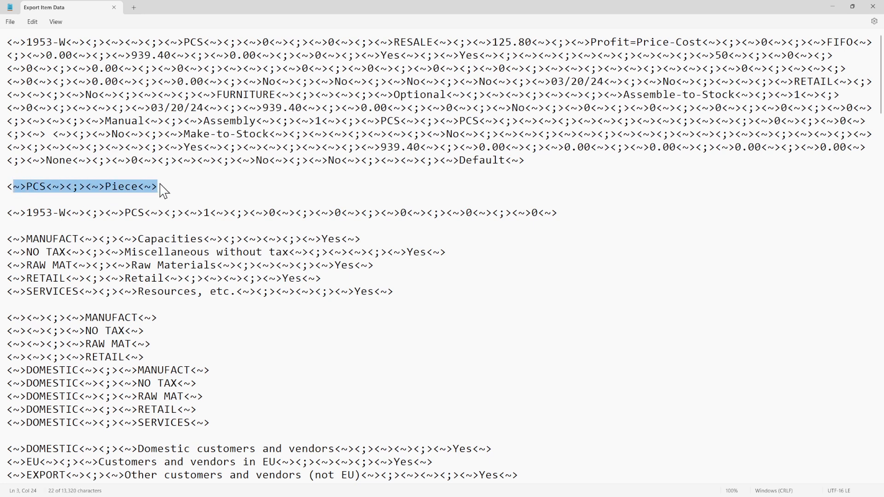
left_click_drag(46, 213, 118, 215)
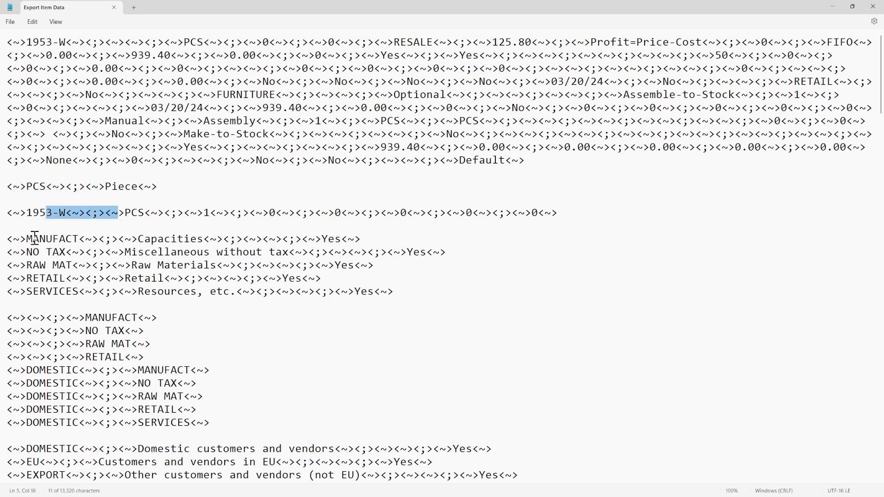
left_click_drag(35, 237, 78, 282)
left_click_drag(99, 318, 121, 430)
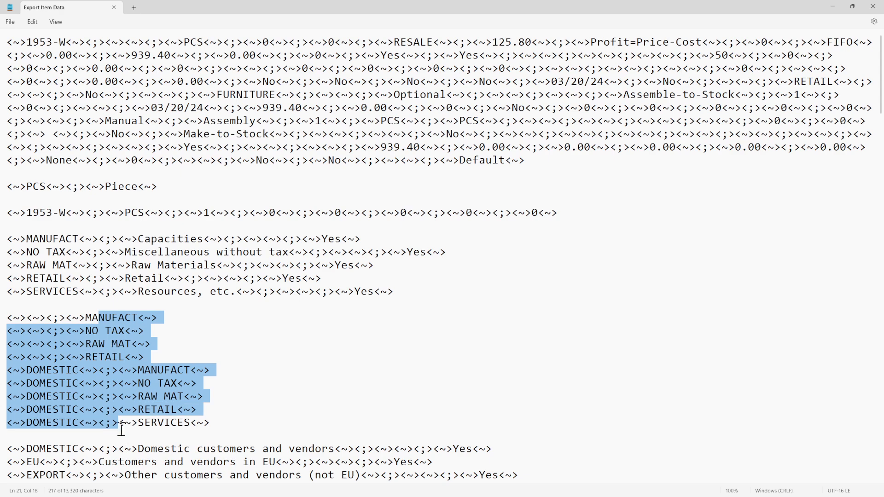
scroll(122, 433, "down", 4)
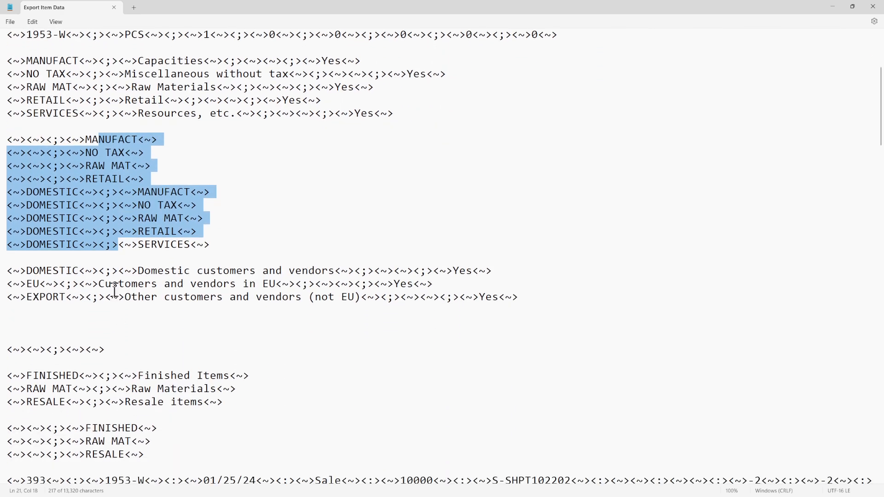
left_click_drag(113, 272, 124, 345)
scroll(120, 294, "down", 2)
scroll(125, 346, "down", 9)
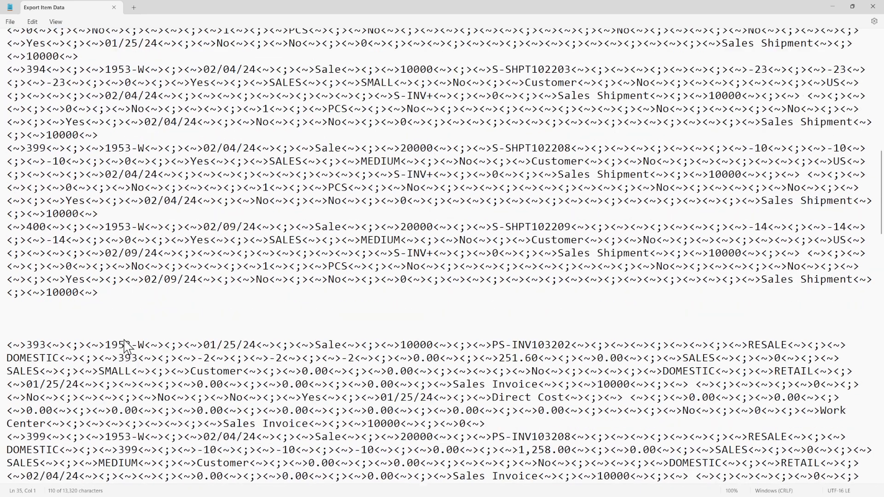
scroll(124, 341, "down", 20)
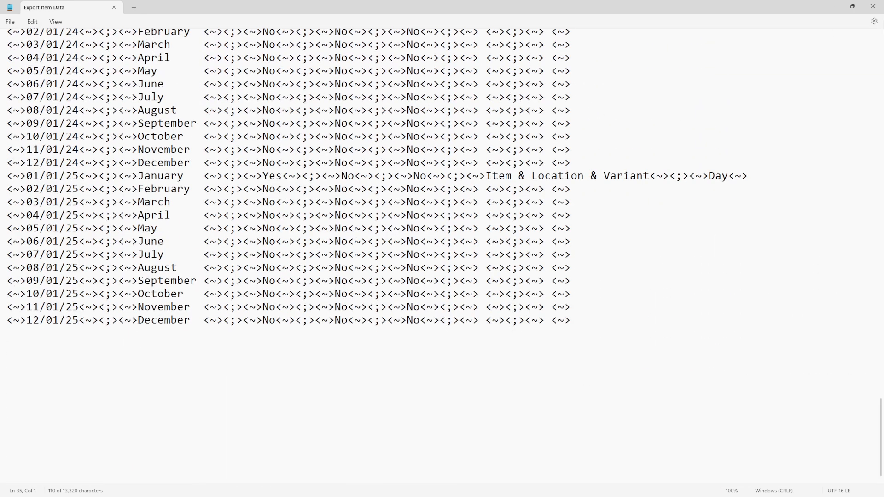
left_click(873, 7)
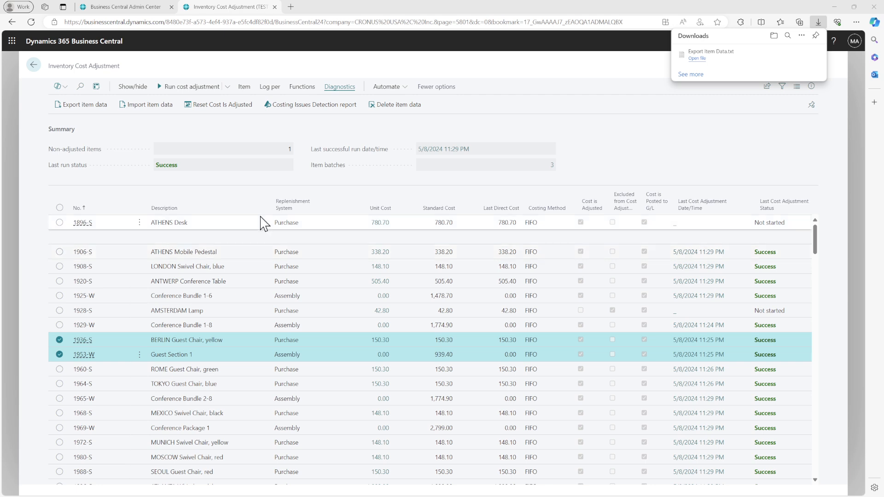
Step: View the import dialog for item data and cancel it without uploading a file
left_click(178, 107)
left_click(179, 111)
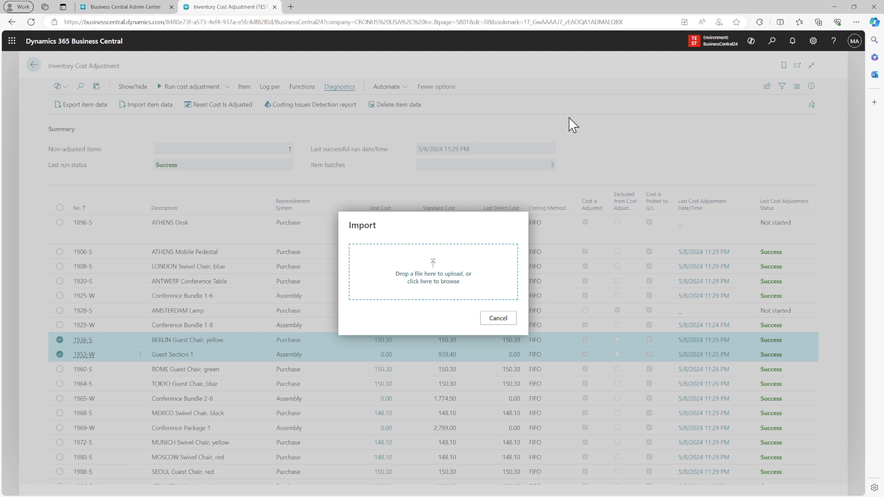
left_click(514, 322)
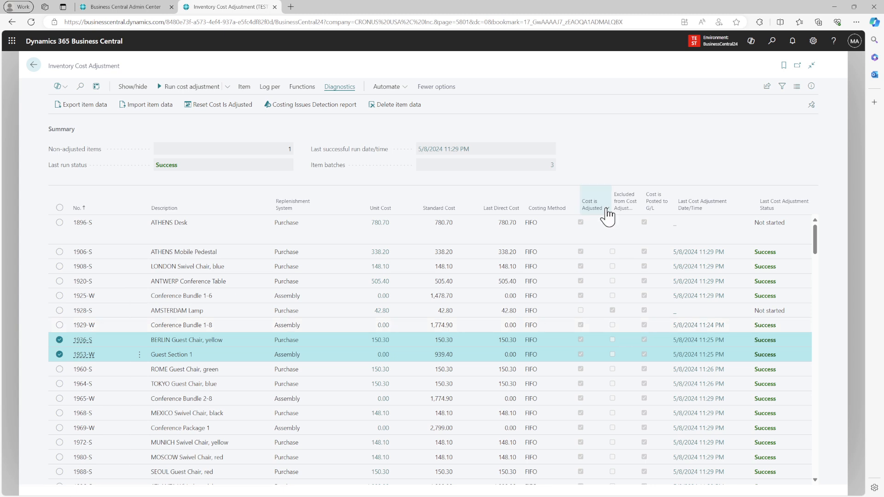
Step: Select only item 1936-S, view the Reset Cost is Adjusted options for items, production orders and assembly orders, and close the dialog
left_click(567, 343)
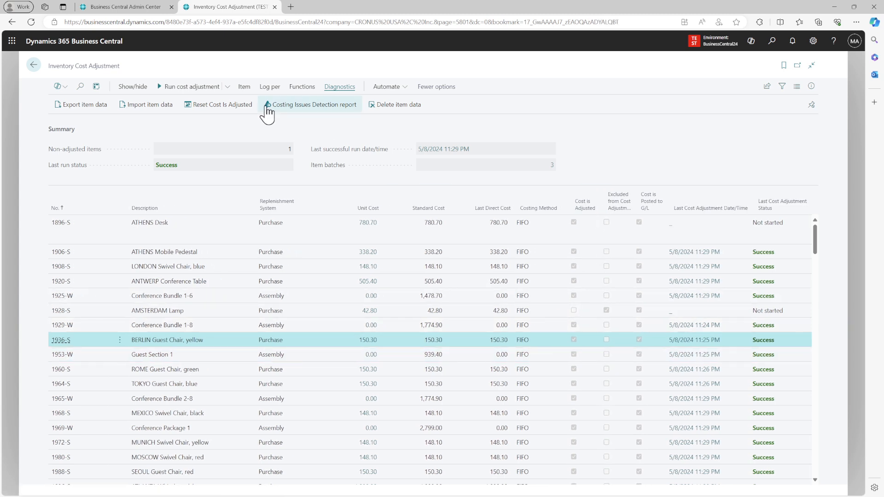
left_click(235, 109)
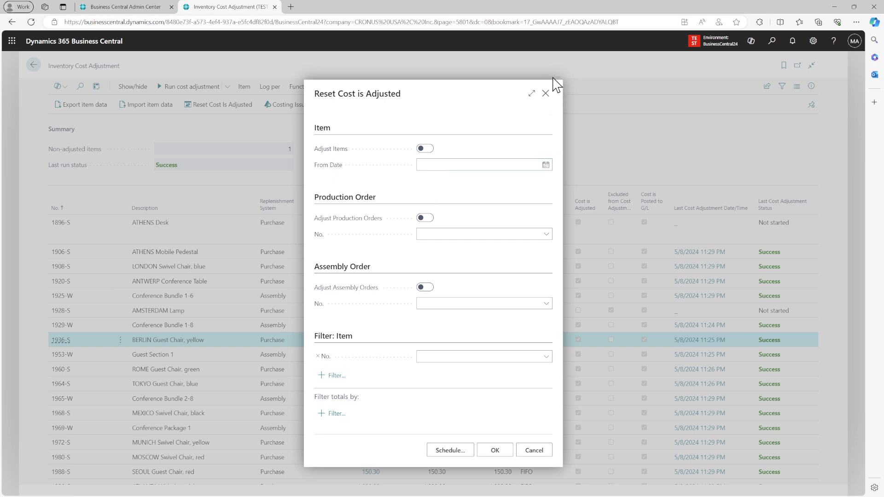
left_click(546, 93)
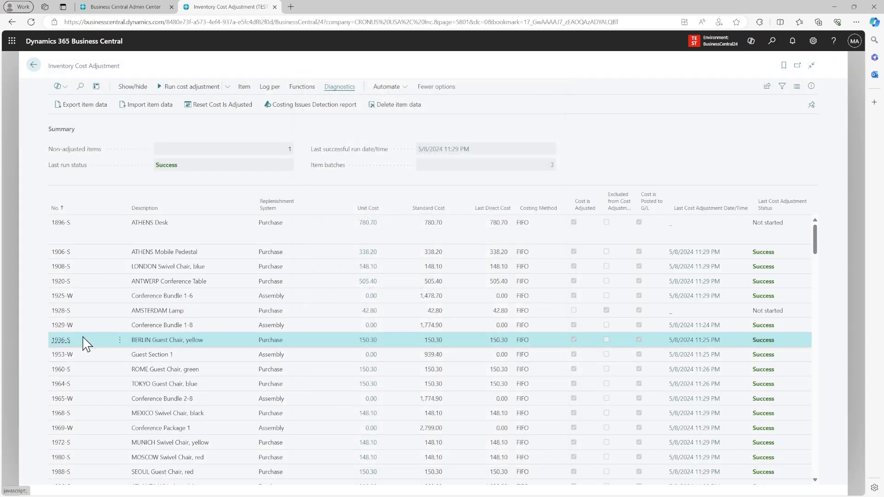
mouse_move(66, 350)
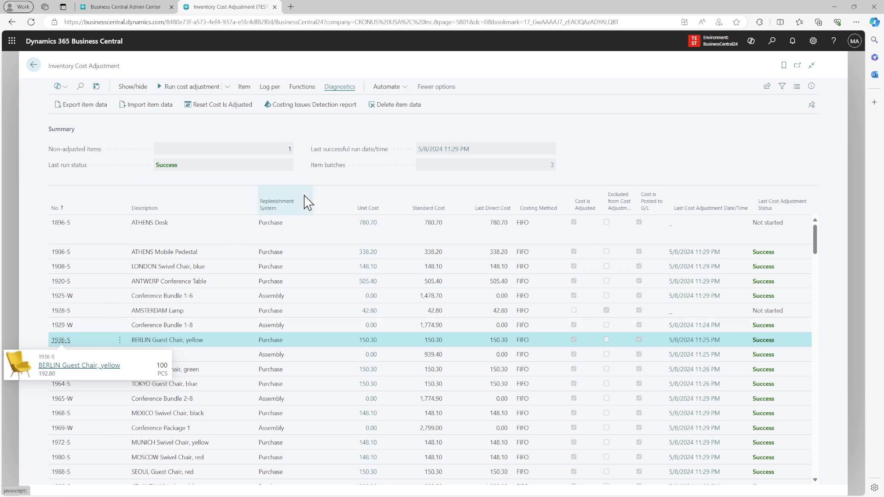
Step: Open the item card of 1936-S, copy its item number from the title, and return to the Inventory Cost Adjustment list
left_click(53, 365)
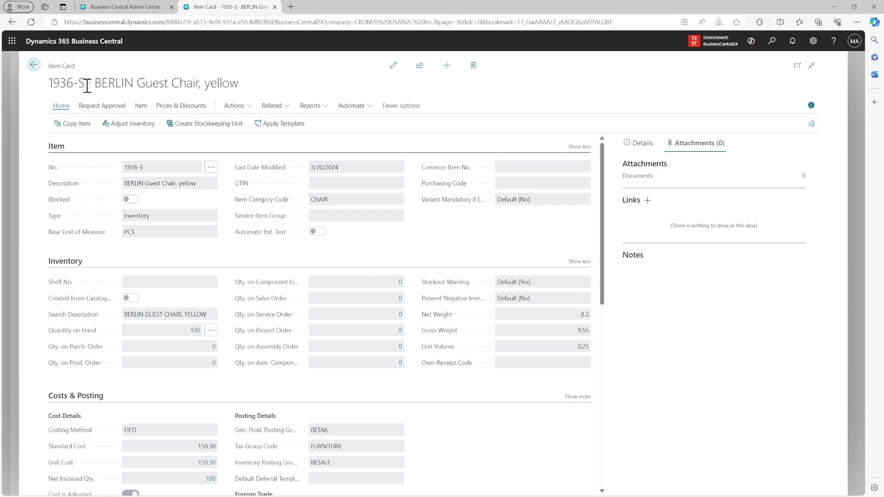
left_click_drag(84, 84, 48, 86)
key("ctrl+c")
key("ctrl+shift+e")
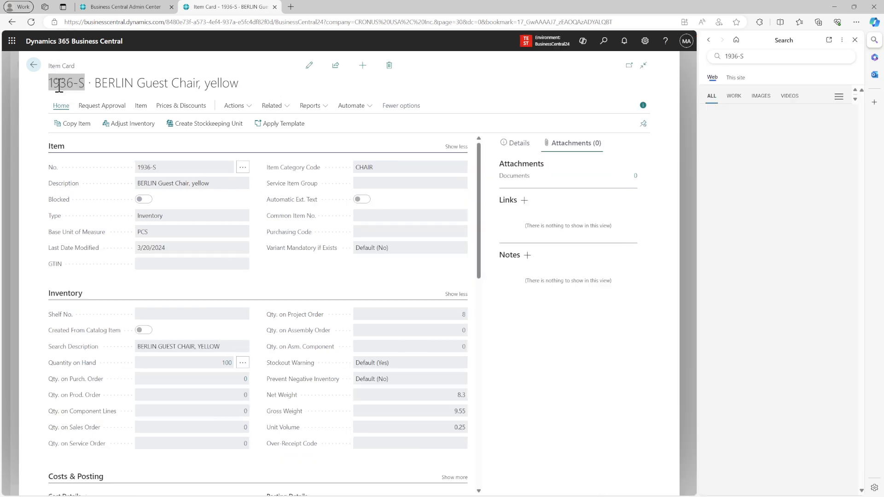
right_click(57, 86)
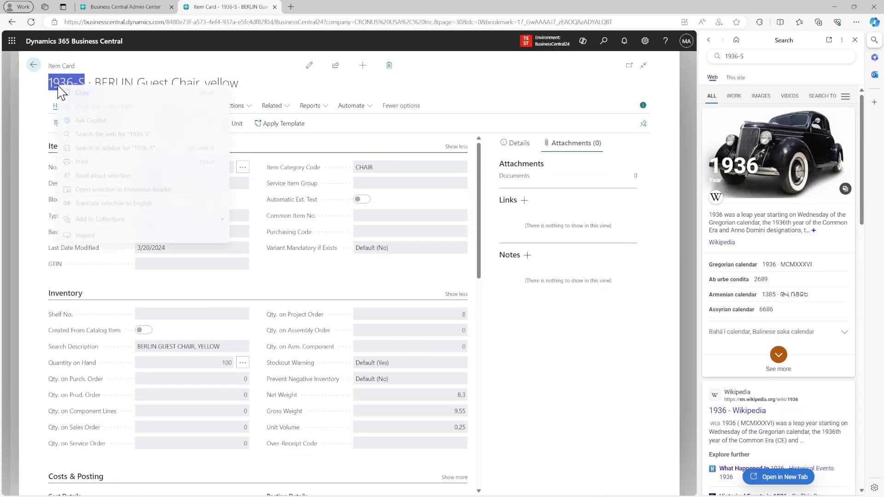
left_click(856, 40)
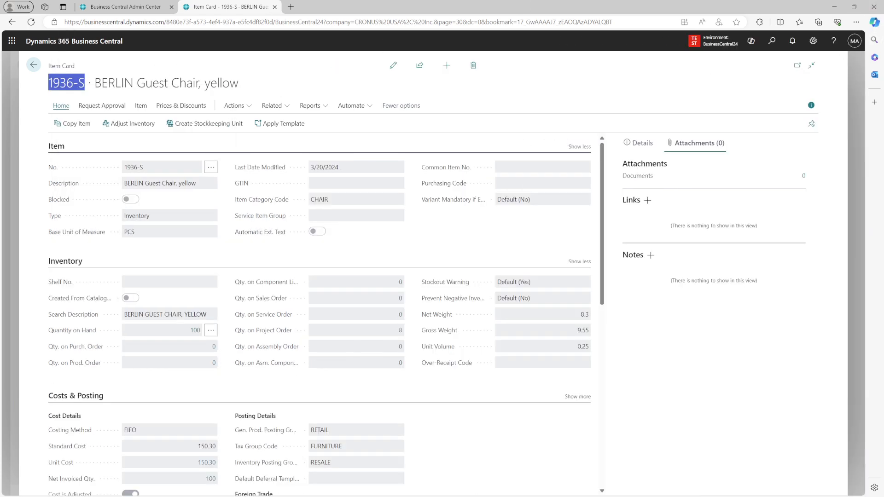
left_click(37, 66)
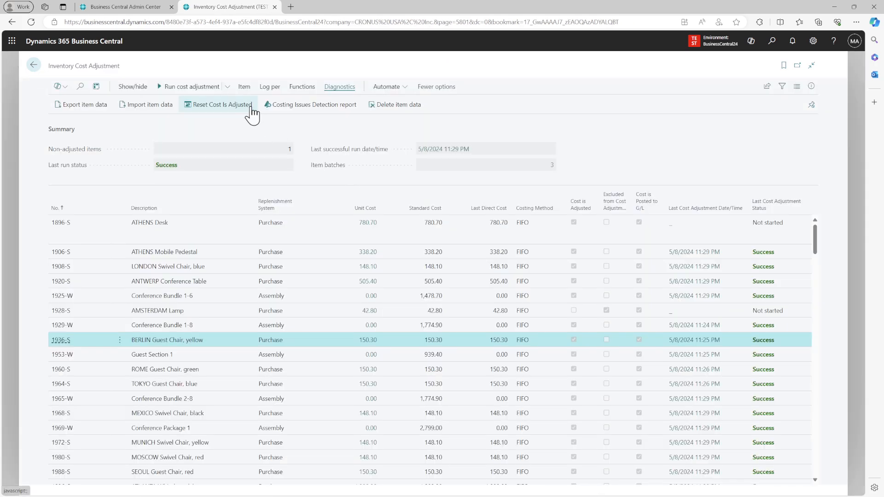
Step: Try to run Reset Cost is Adjusted with the item filter set to 1936-S
left_click(249, 110)
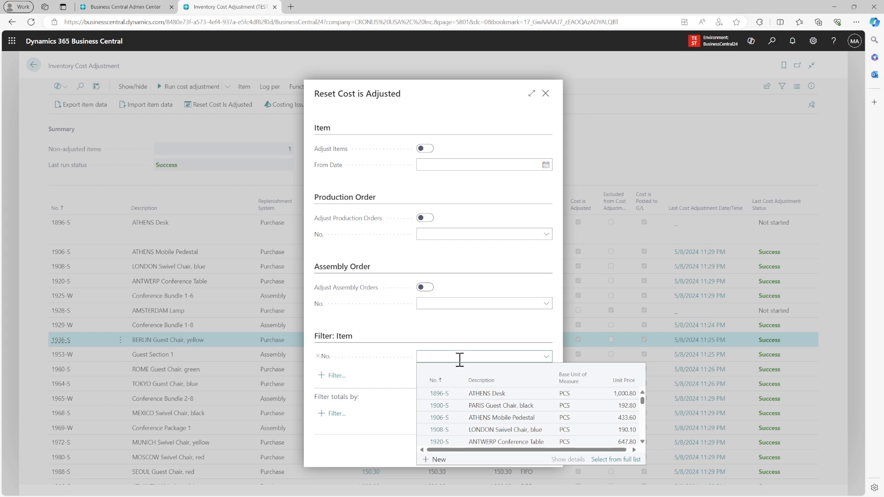
type("1936-S")
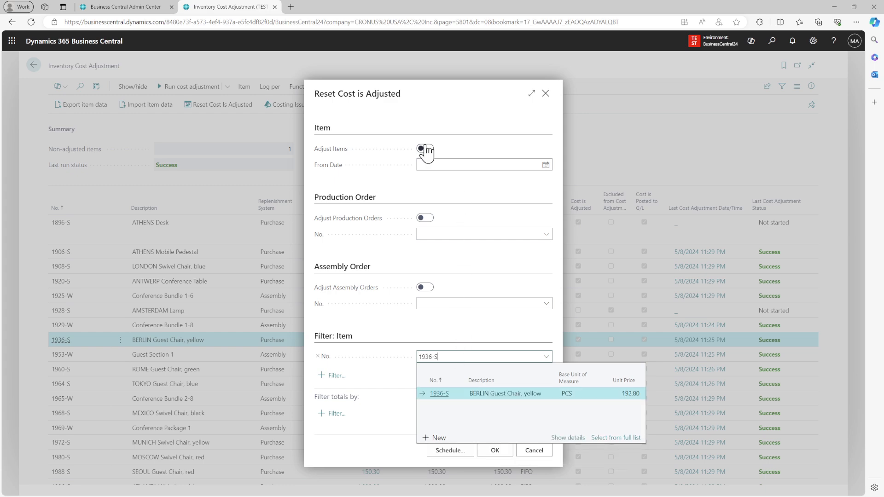
left_click(466, 181)
left_click(496, 451)
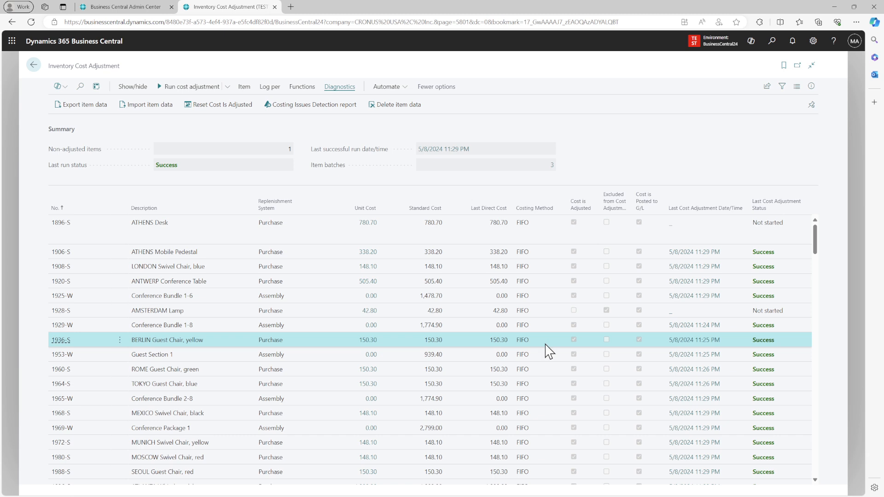
key("ctrl+f")
key("ctrl+v")
key("Escape")
Step: Set up Reset Cost is Adjusted for item 1936-S with Adjust Items, Adjust Production Orders and Adjust Assembly Orders enabled
left_click(235, 110)
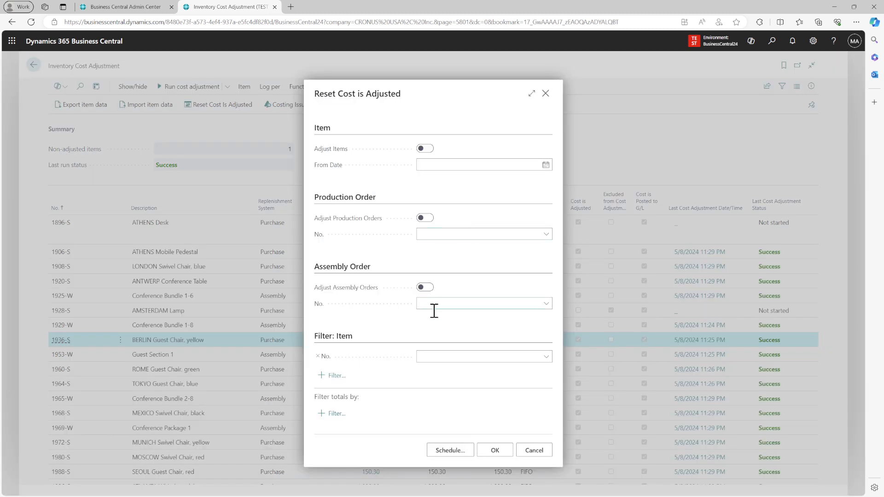
left_click(451, 355)
type("1936-S")
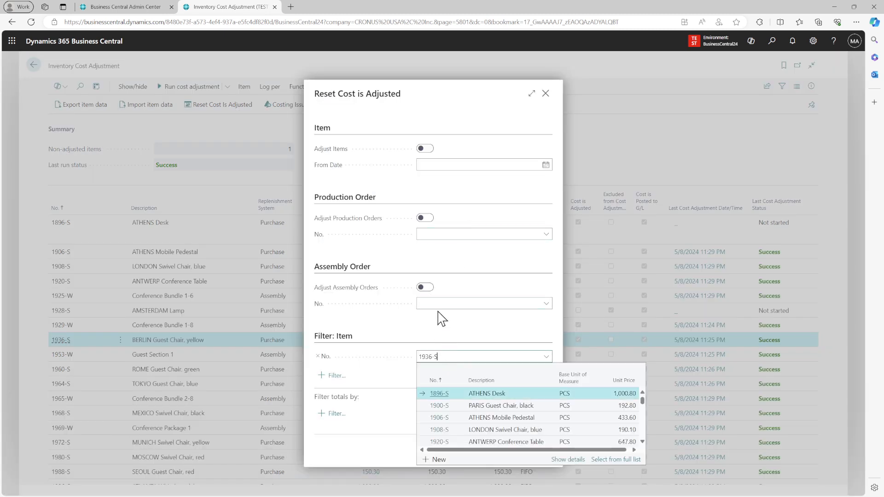
key("Tab")
left_click(426, 289)
left_click(425, 218)
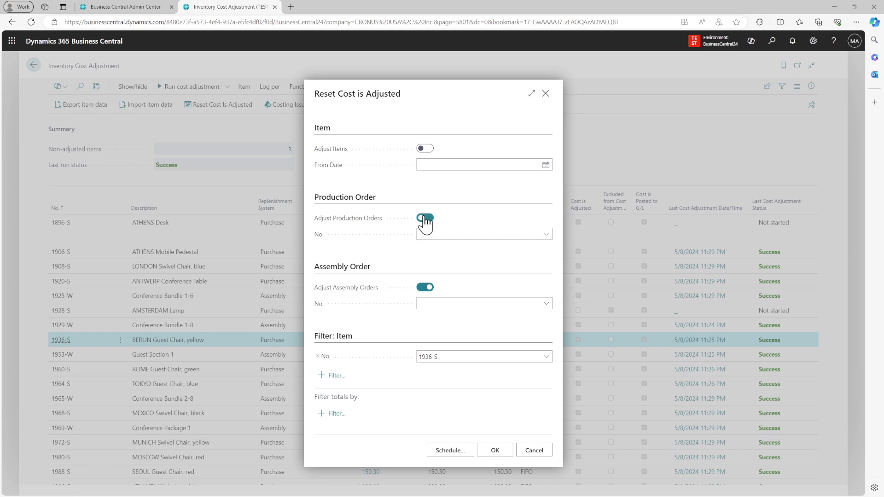
left_click(425, 149)
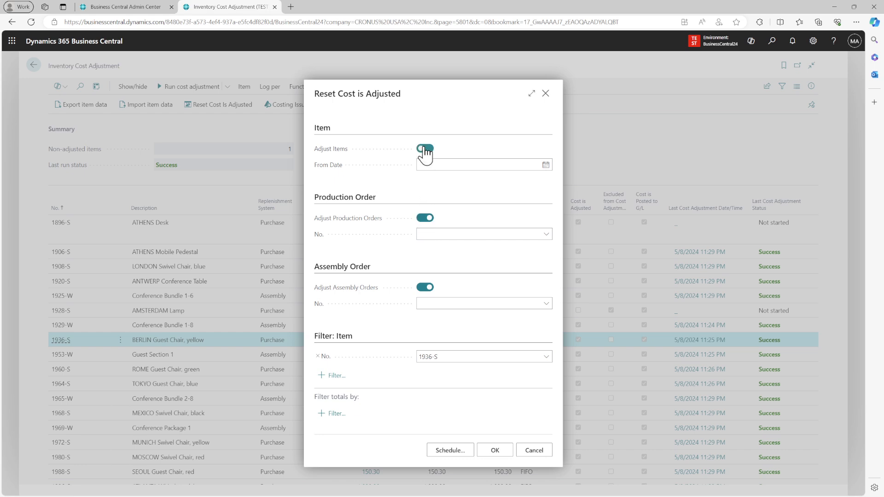
Step: Run the reset for item 1936-S, agreeing to continue without a start date or order filters
left_click(496, 451)
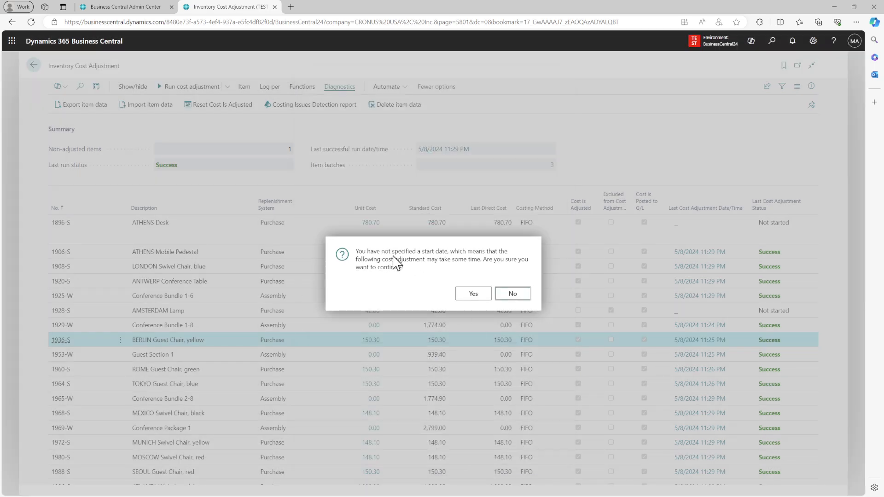
left_click(490, 298)
left_click(489, 300)
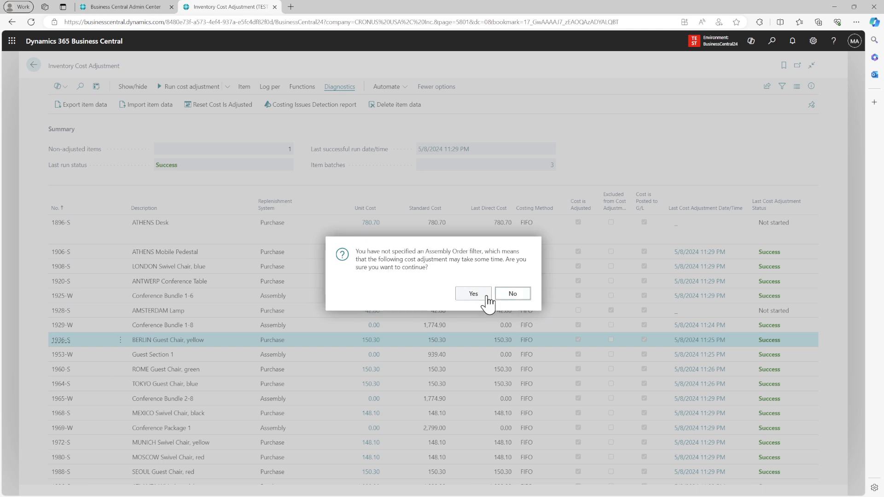
left_click(488, 299)
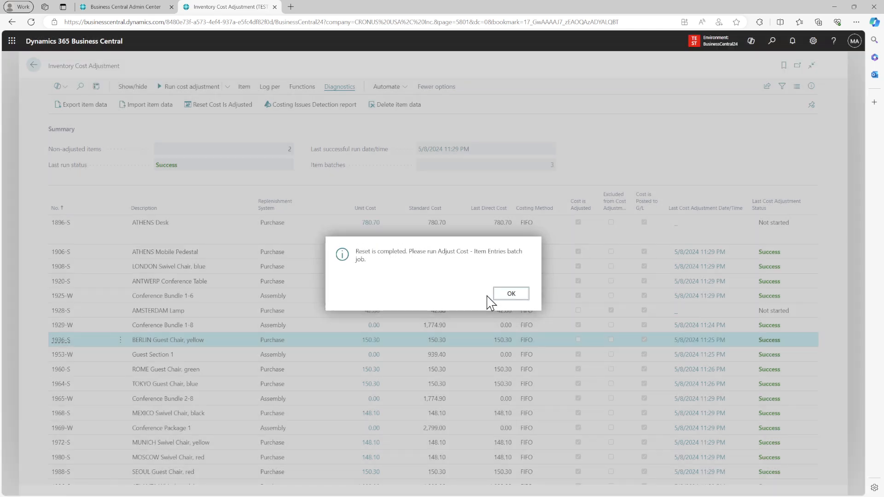
left_click(505, 294)
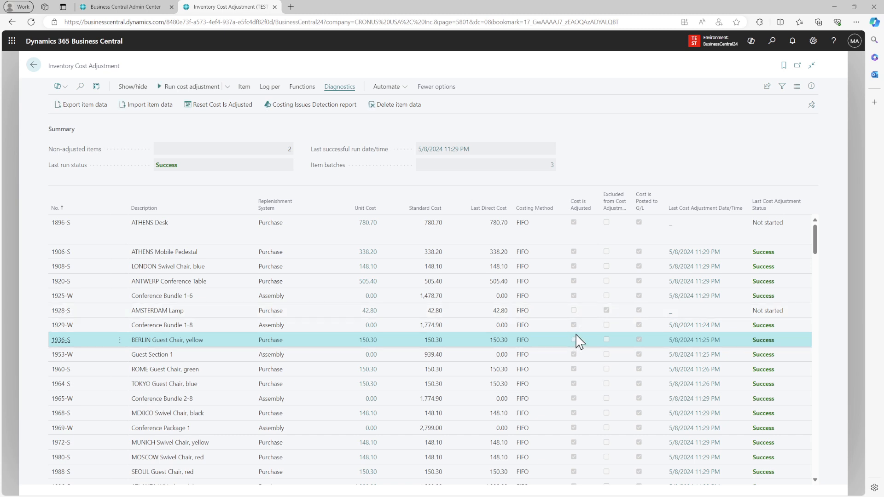
Step: Add a cost adjustment batch for the selected item 1936-S only
left_click(228, 87)
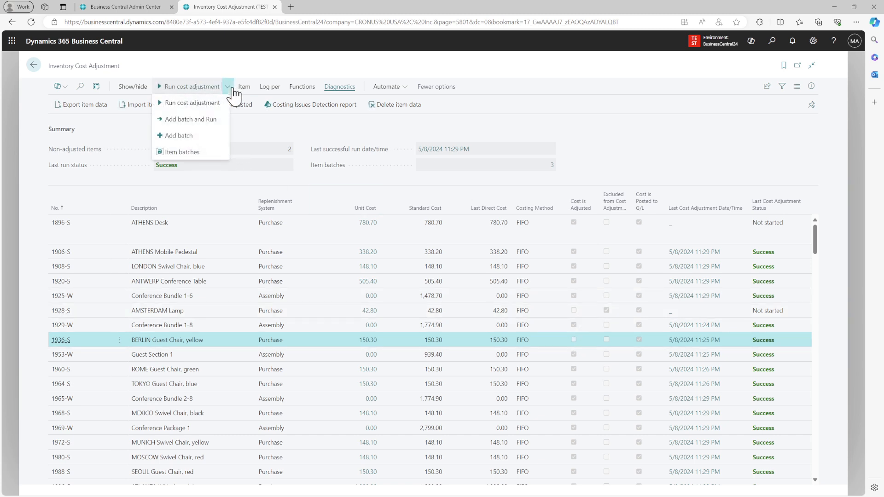
left_click(203, 137)
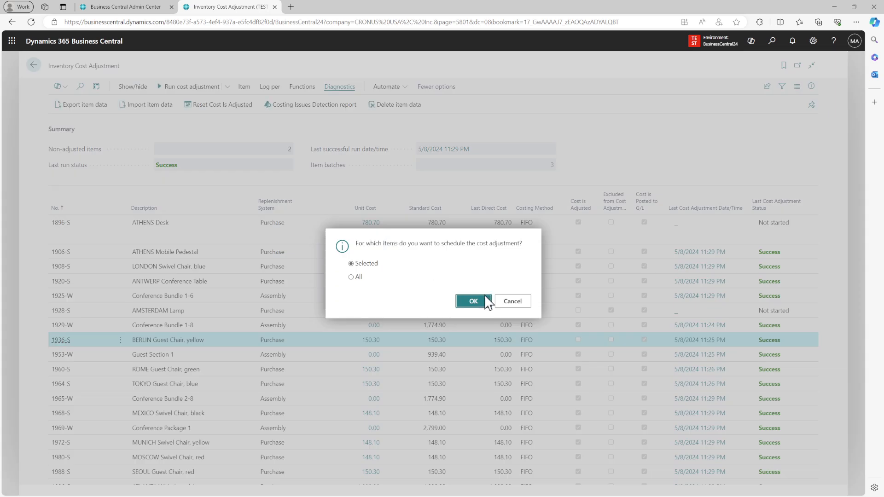
left_click(482, 301)
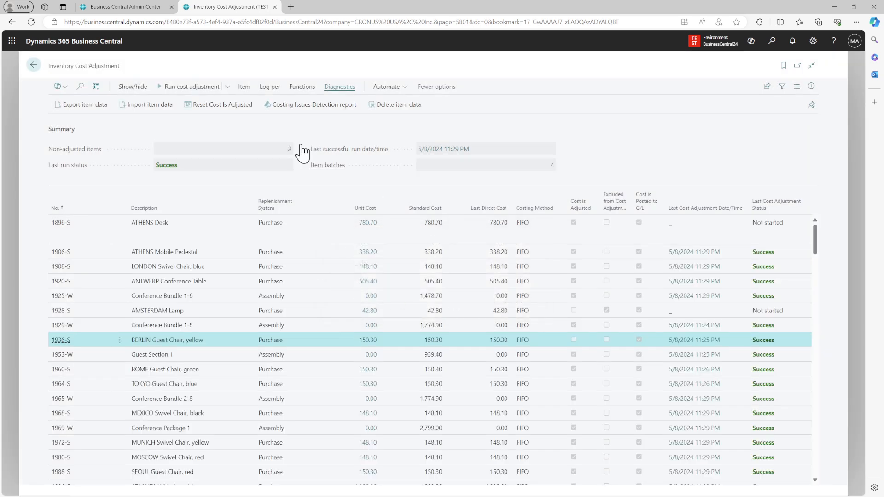
Step: View the cost adjustment item batches to check the new 1936-S batch, and close the list
left_click(227, 87)
left_click(224, 153)
left_click(224, 161)
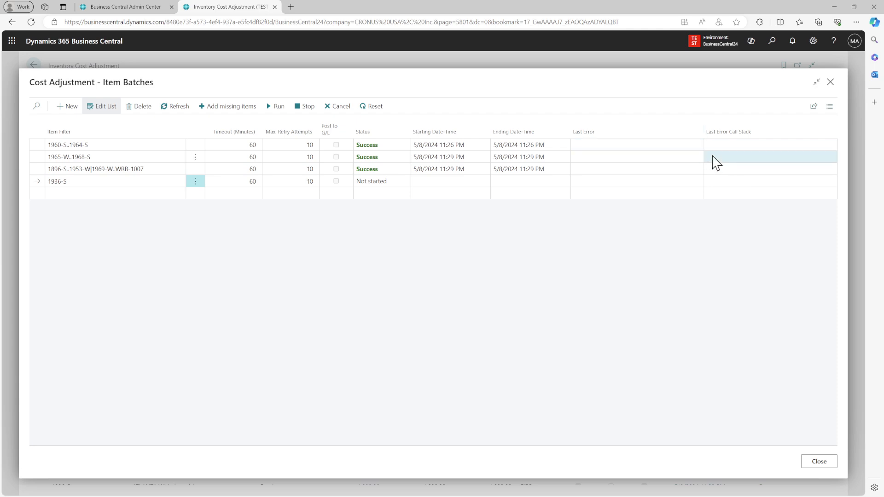
left_click(835, 82)
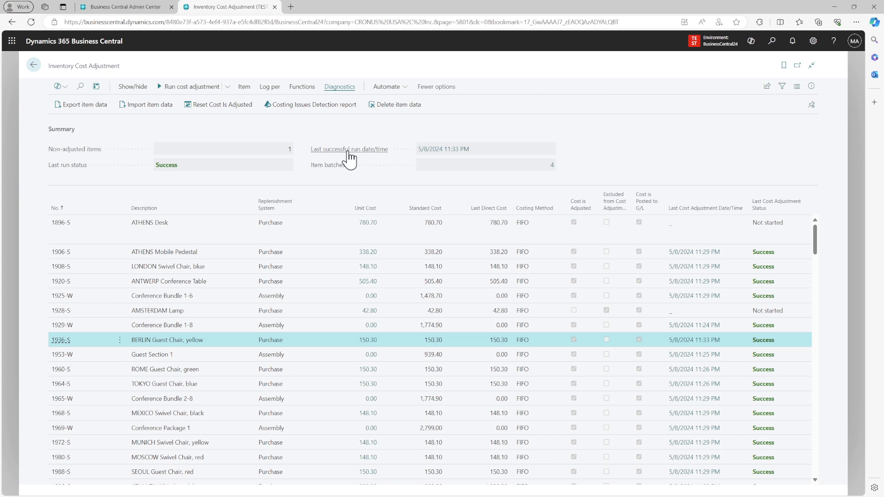
Step: Set up the Costing Errors Detection report with checks for basic data, item application entries, application quantity, Valued By Average Cost and Valuation Date
left_click(319, 105)
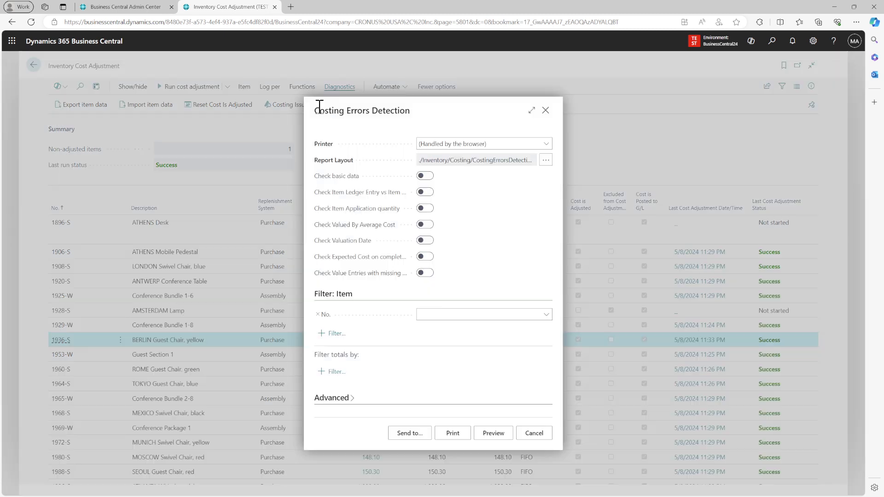
left_click(424, 176)
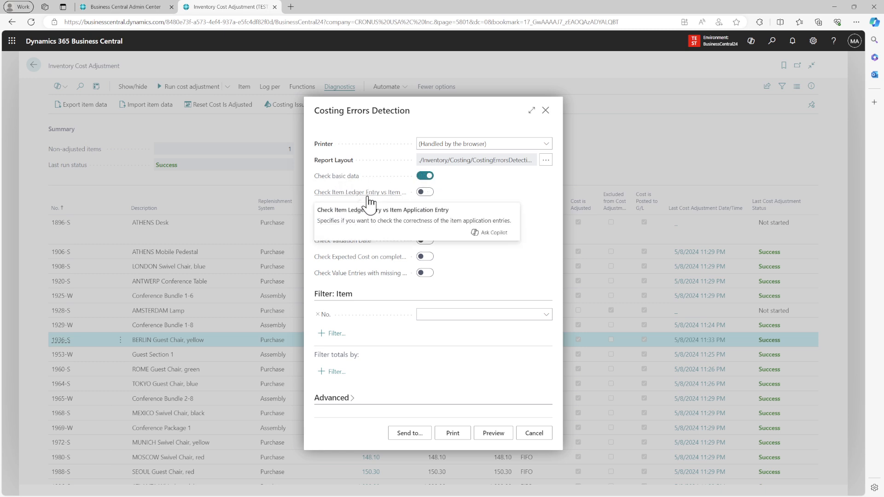
left_click(426, 192)
mouse_move(392, 213)
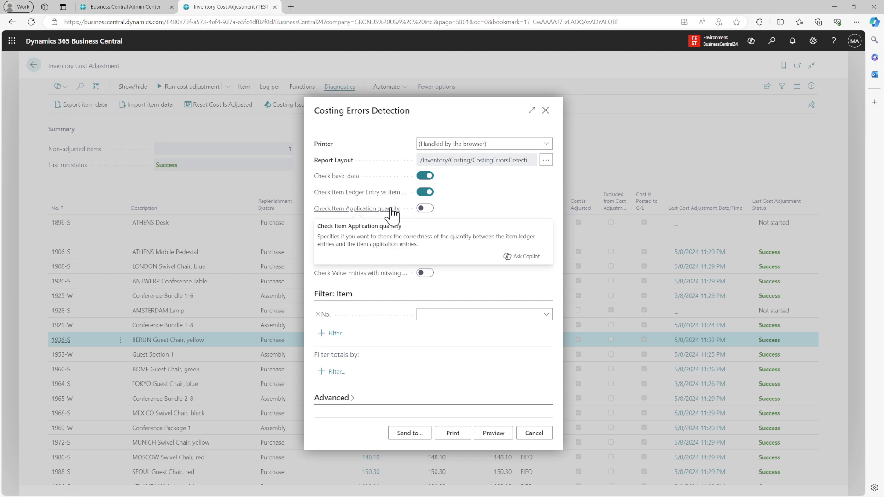
left_click(424, 209)
mouse_move(387, 234)
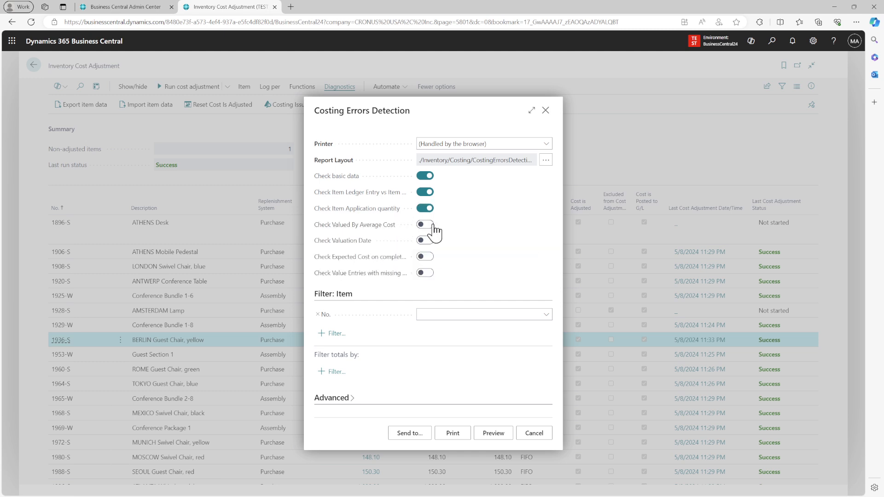
left_click(428, 225)
left_click(429, 242)
Step: Preview the Costing Errors Detection report without an item filter, and close the preview and the report dialog
left_click(517, 318)
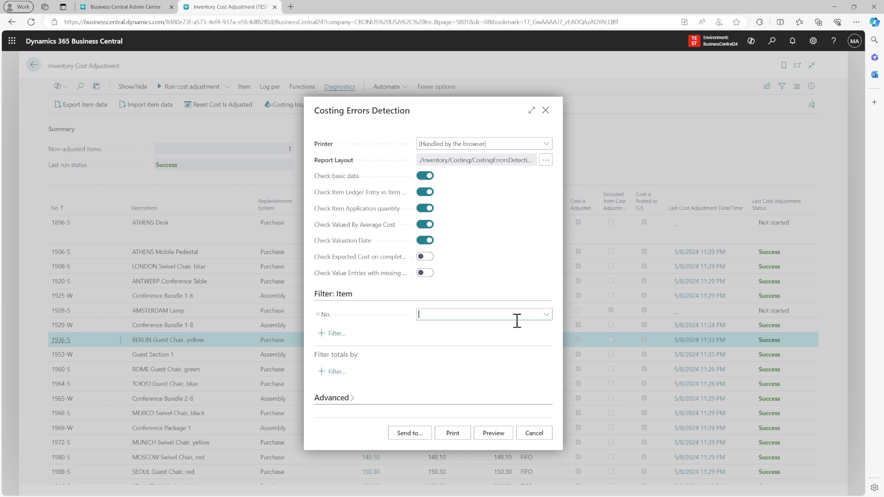
left_click(483, 435)
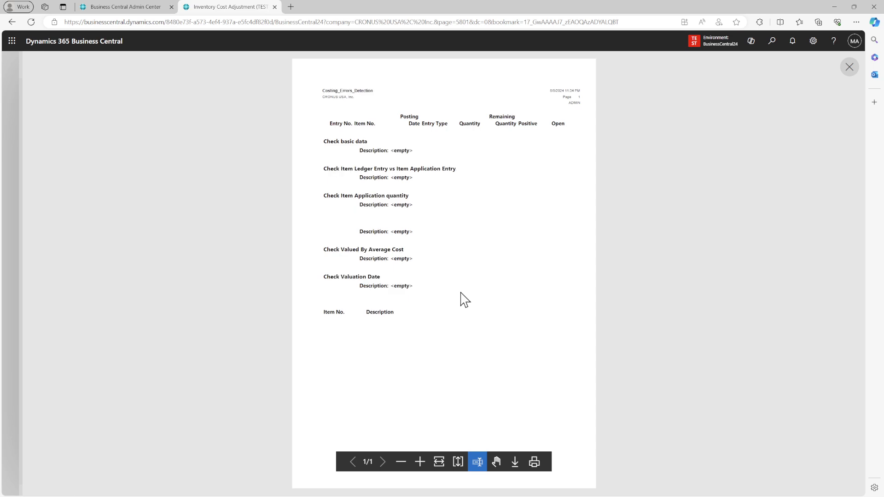
left_click(850, 68)
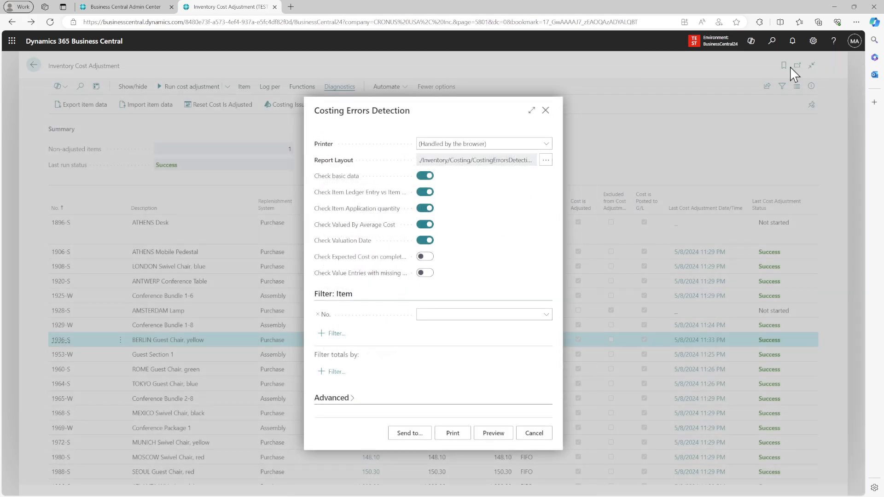
left_click(547, 111)
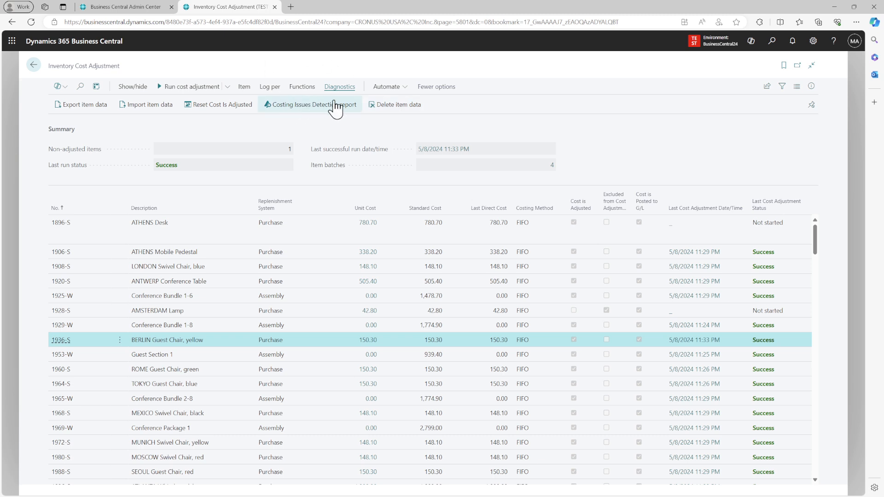
Step: Check the run status and start and end times of the cost adjustment item batches, and close the list
left_click(228, 86)
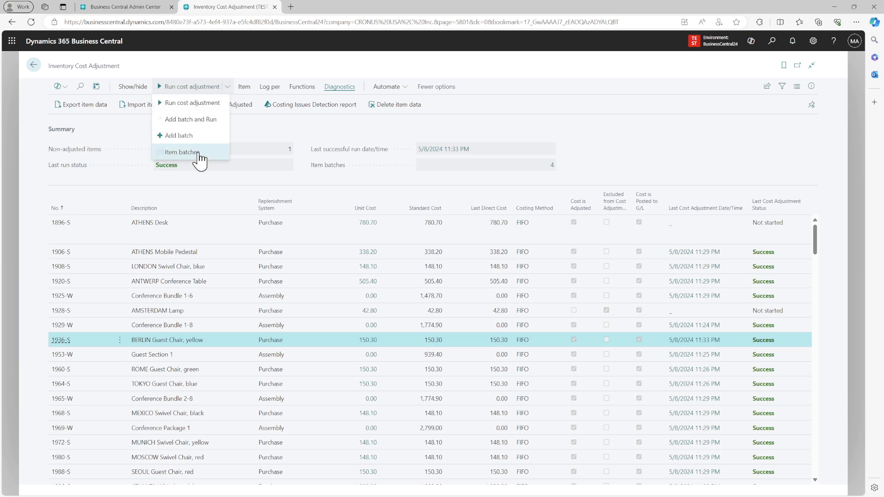
left_click(199, 151)
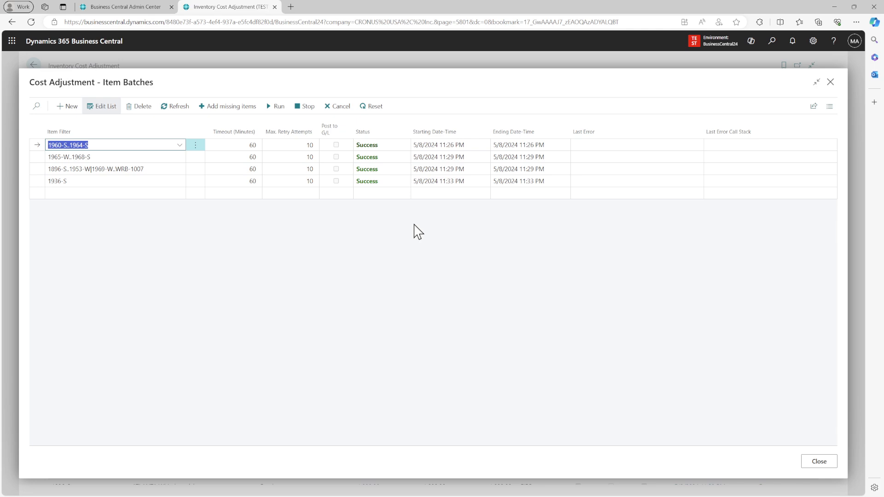
left_click(830, 87)
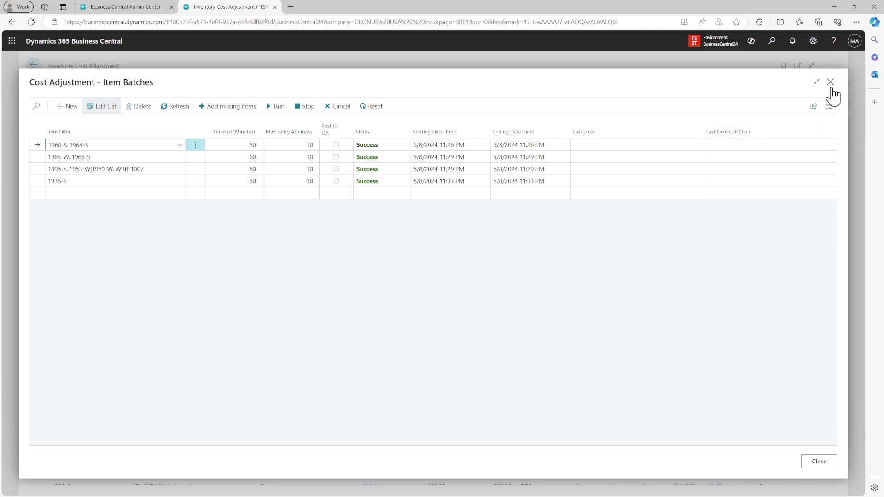